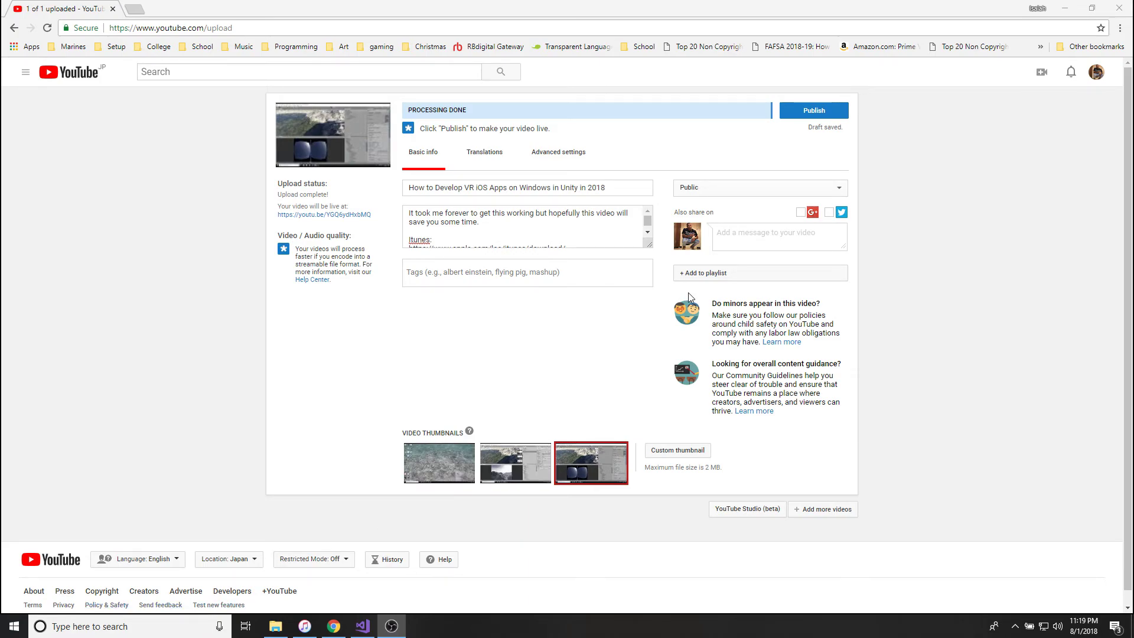
# Step: Review the iTunes, Unity Remote, Google Cardboard quickstart and GyroscopeEnable links in the video description
pyautogui.click(648, 232)
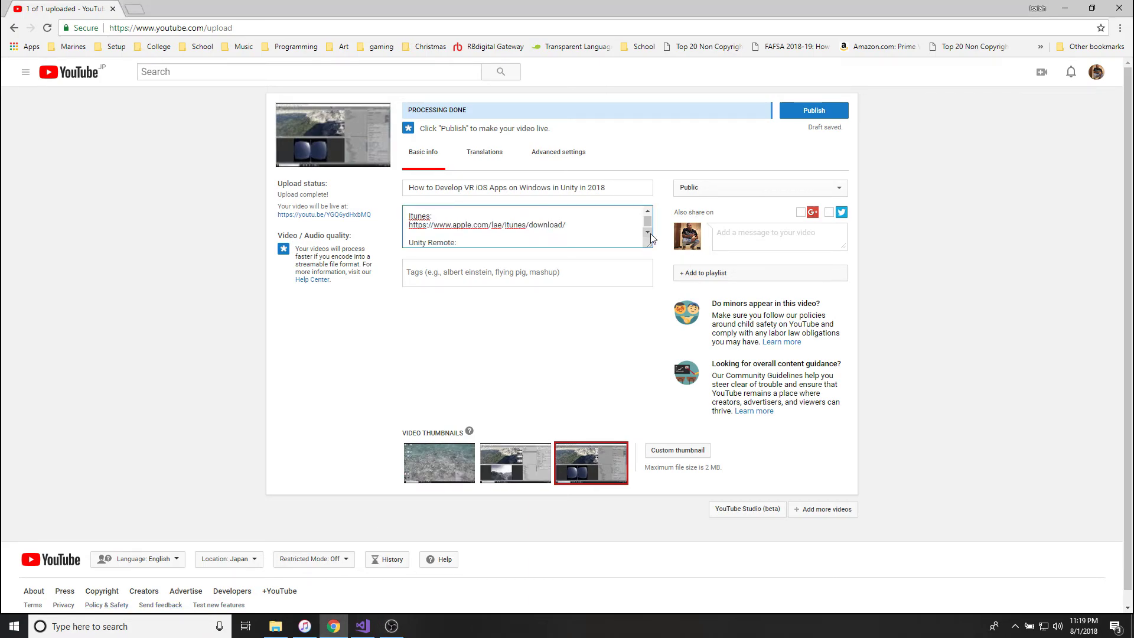
pyautogui.click(647, 211)
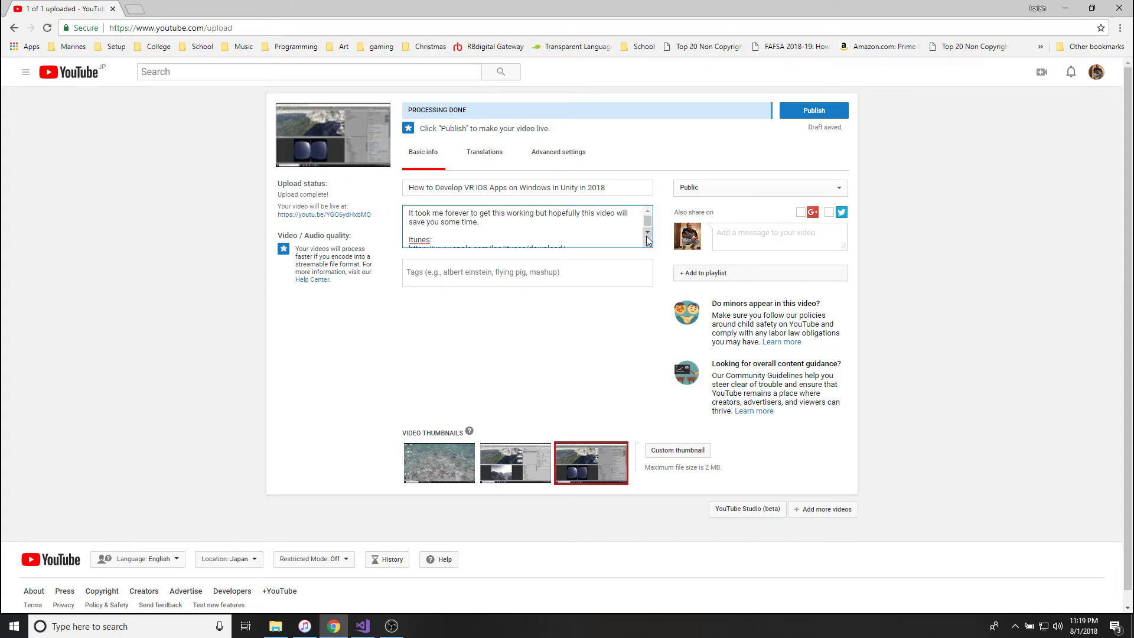
pyautogui.moveTo(565, 248); pyautogui.dragTo(437, 226)
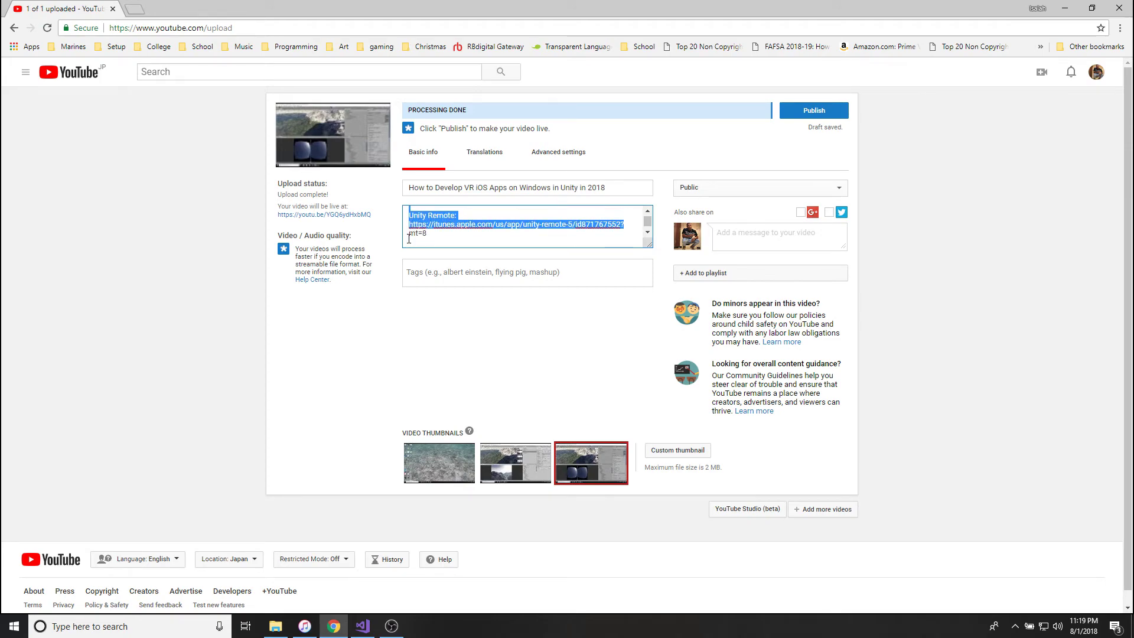
pyautogui.click(587, 247)
pyautogui.moveTo(587, 247); pyautogui.dragTo(652, 236)
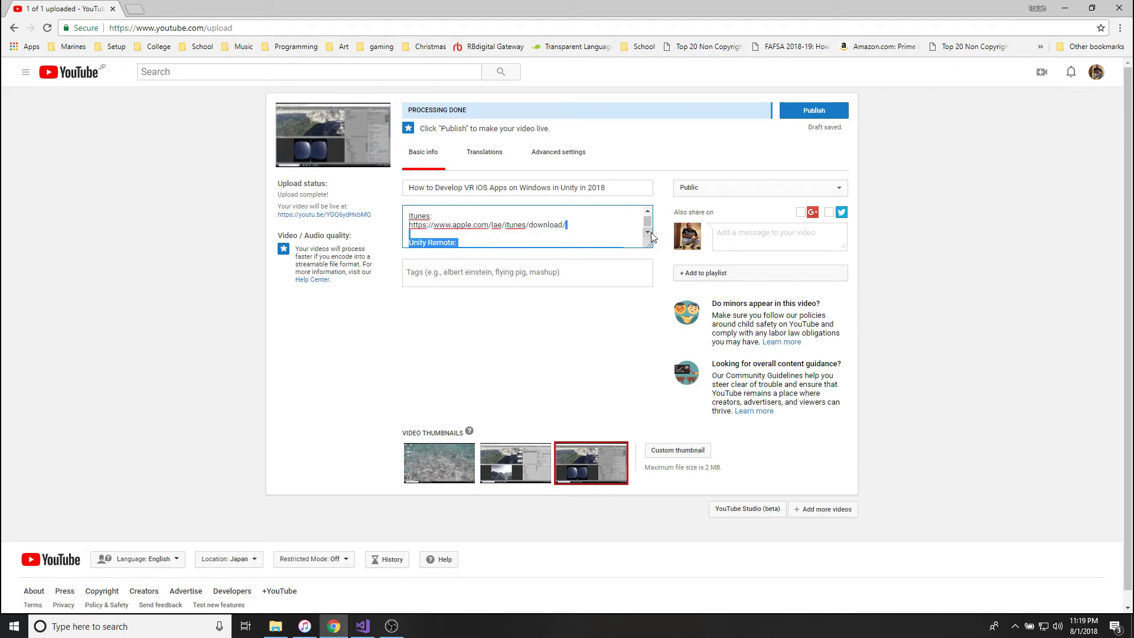
pyautogui.click(568, 226)
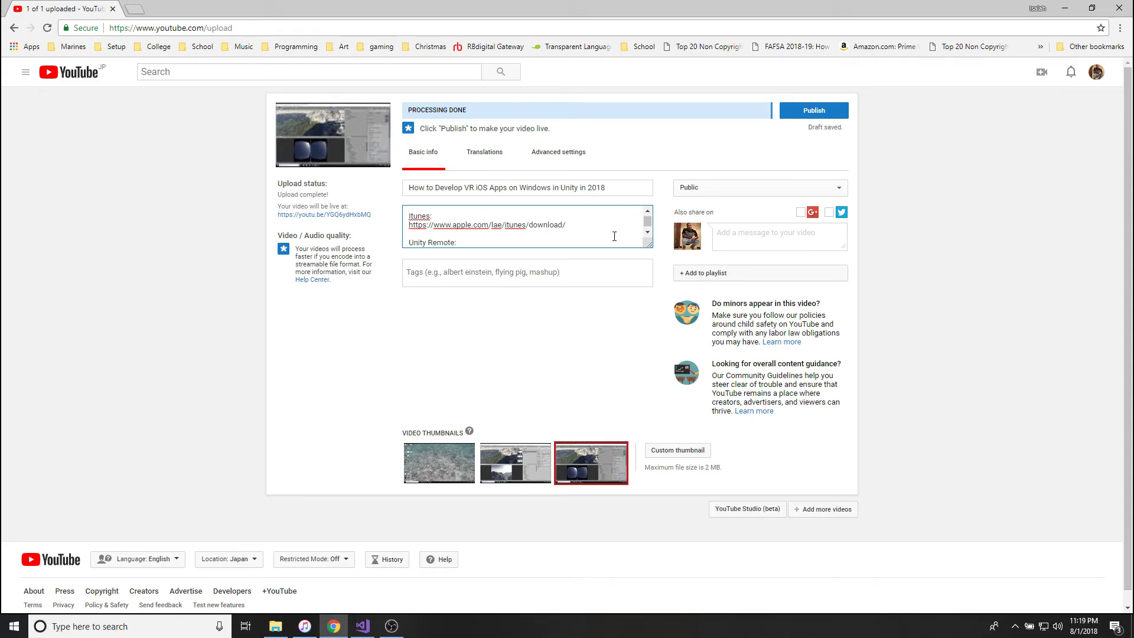
pyautogui.click(648, 234)
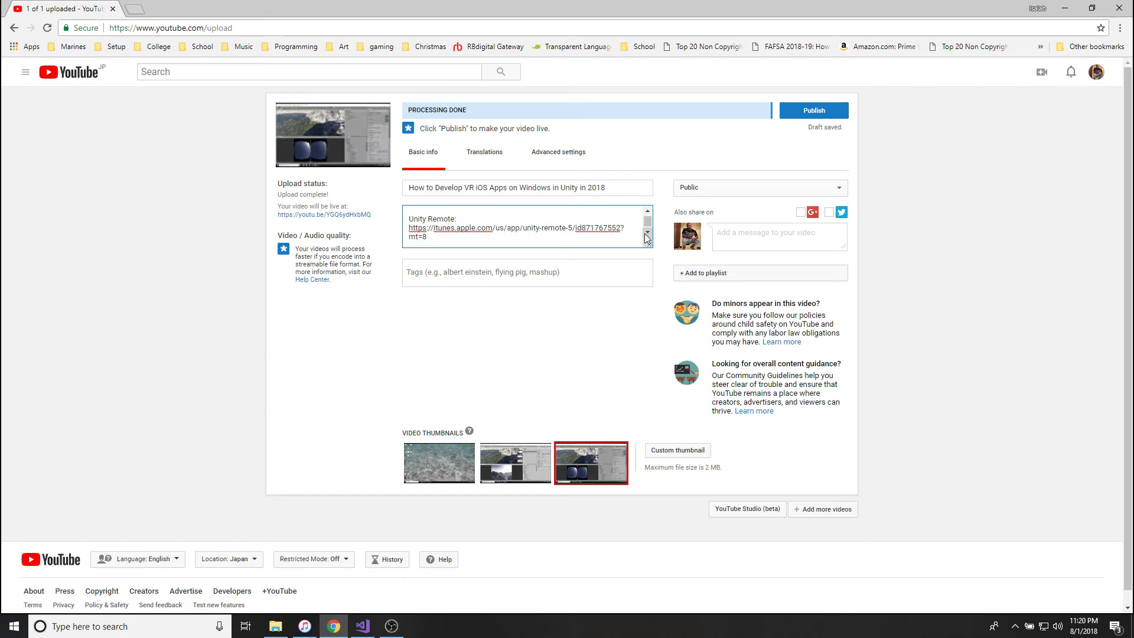
pyautogui.write('Google Cardboard iOS Quickstart Guide: https://developers.google.com/vr/develop/unity/get-started-ios')
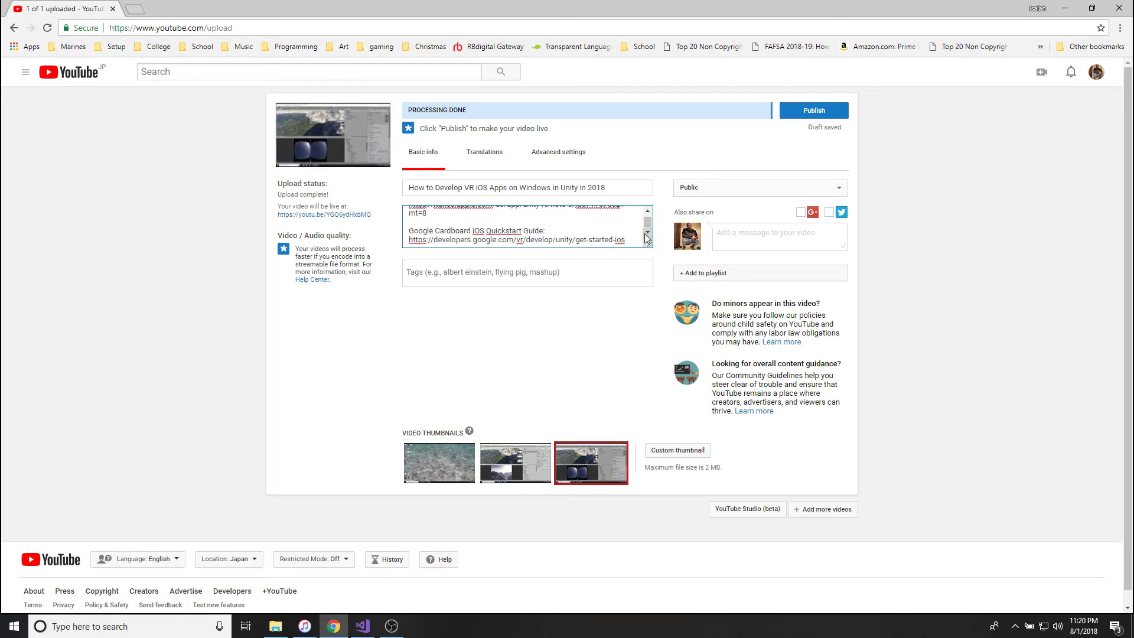
pyautogui.hotkey('ctrl', 'v')
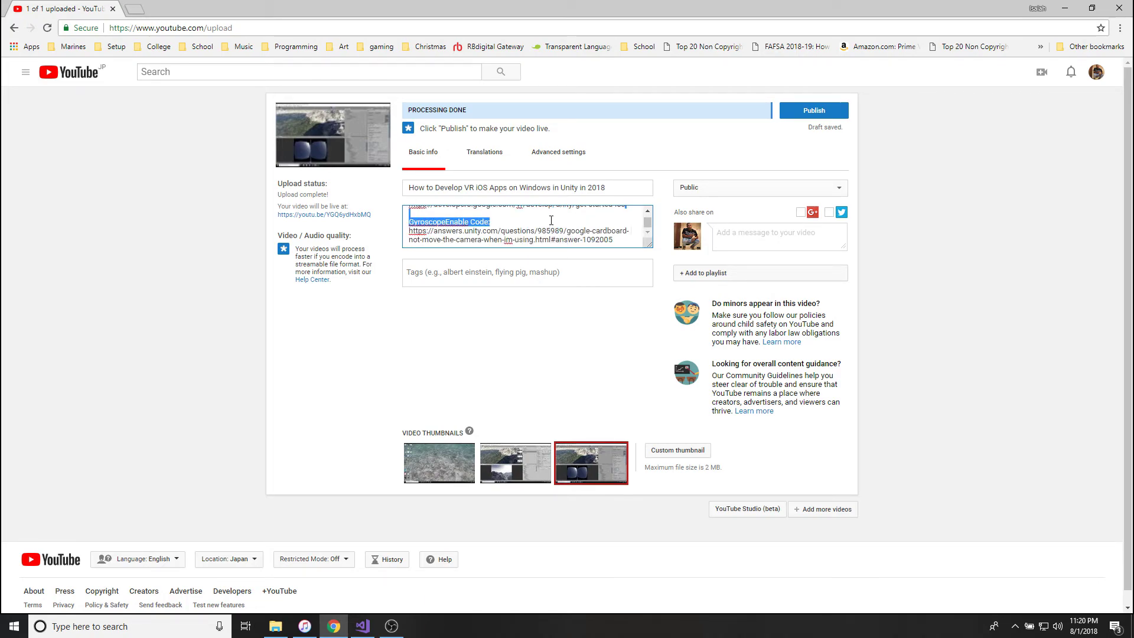
# Step: Copy the Google Cardboard iOS quickstart guide URL from the description and open it in a new browser tab
pyautogui.tripleClick(428, 222)
pyautogui.hotkey('ctrl', 'c')
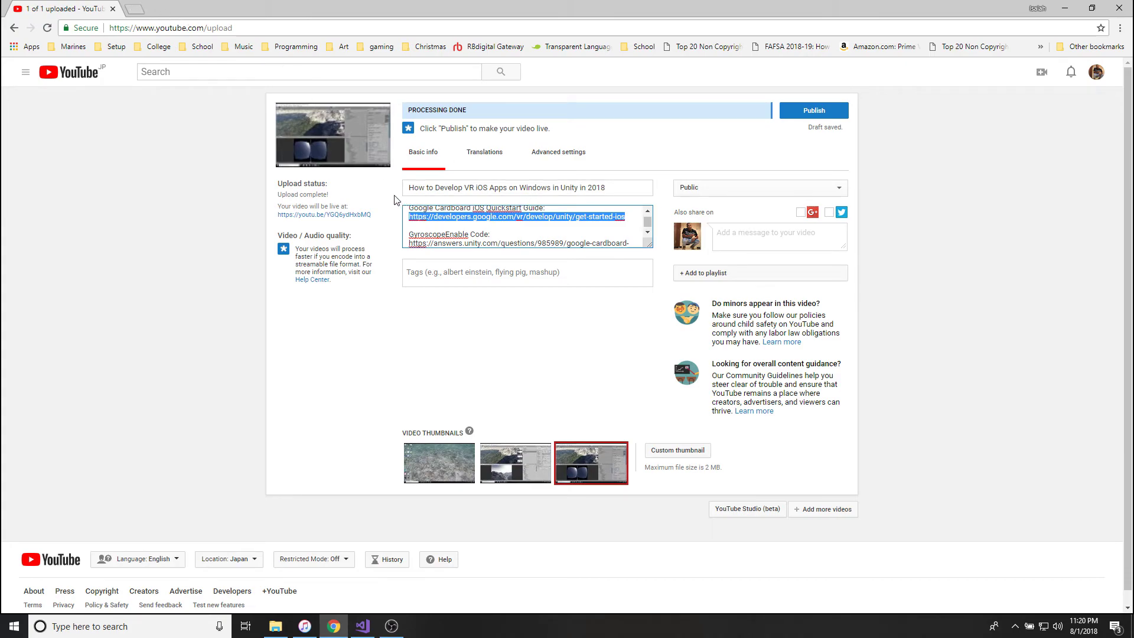
pyautogui.click(135, 10)
pyautogui.hotkey('ctrl', 'v')
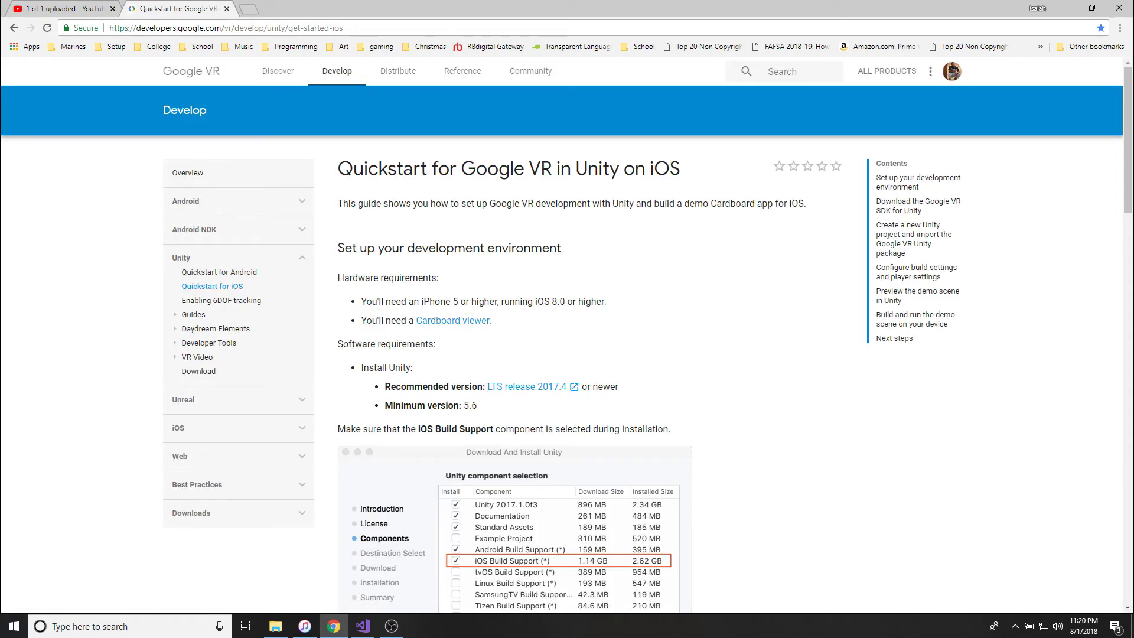
# Step: Open the guide's LTS release 2017.4 link in a new tab and examine the downloads for LTS Release 2017.4.8f1
pyautogui.rightClick(534, 389)
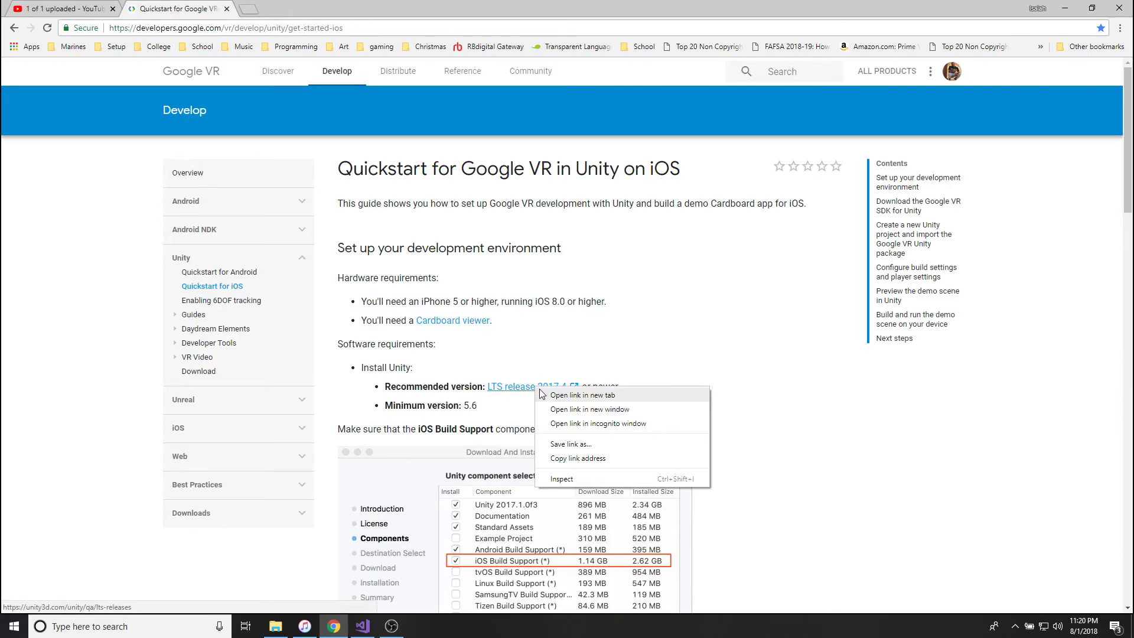
pyautogui.click(552, 394)
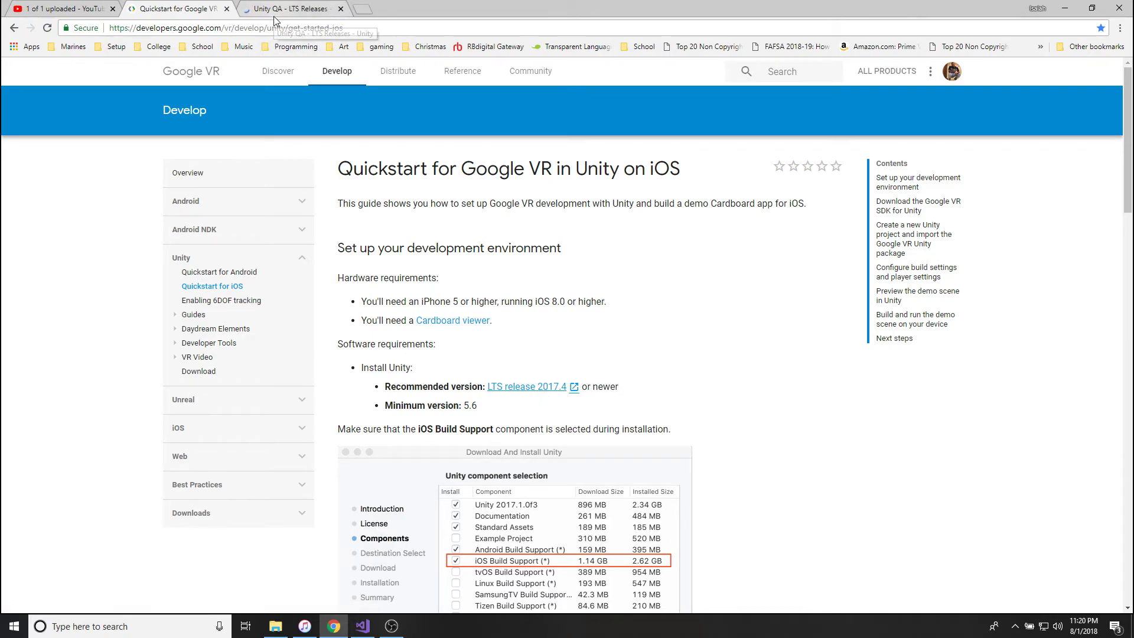
pyautogui.click(274, 14)
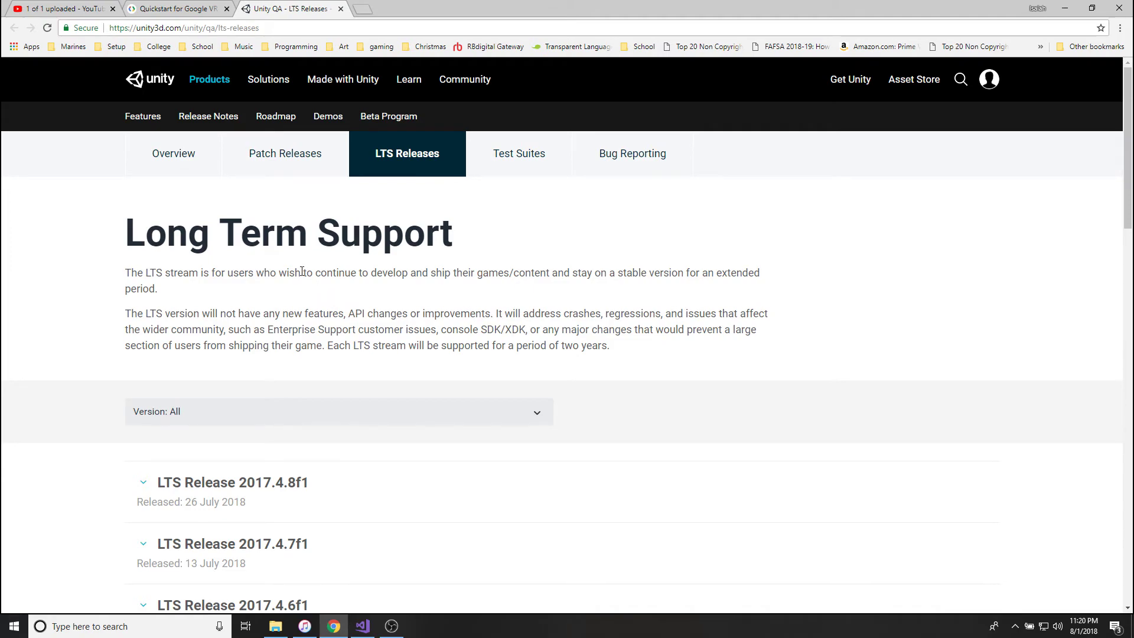
pyautogui.scroll(-2, 436, 476)
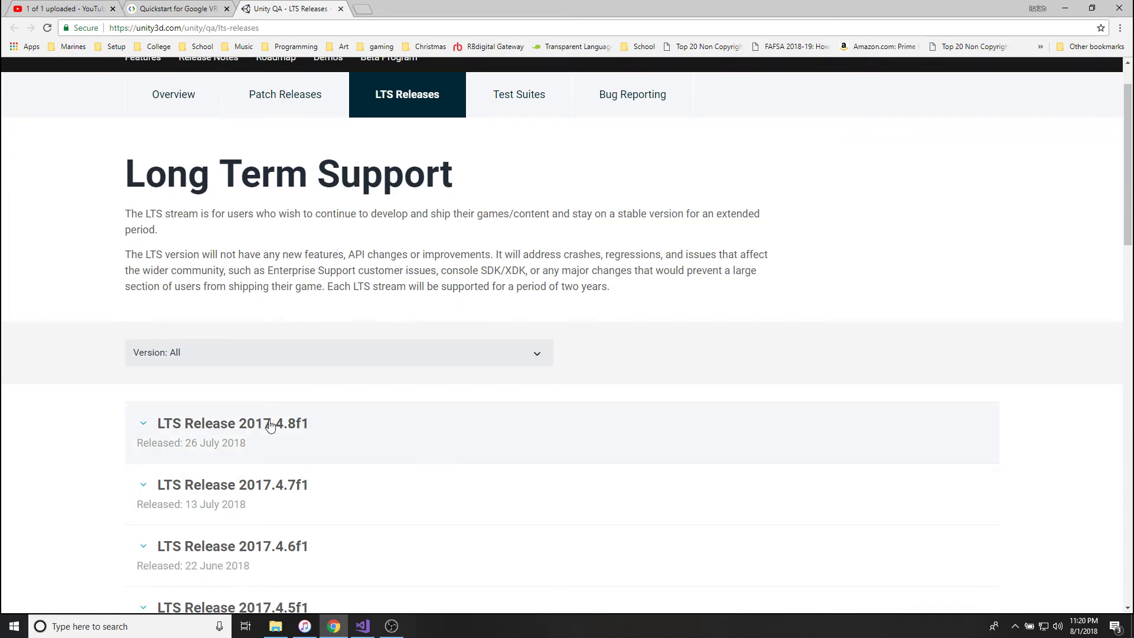
pyautogui.click(294, 400)
pyautogui.scroll(-1, 313, 397)
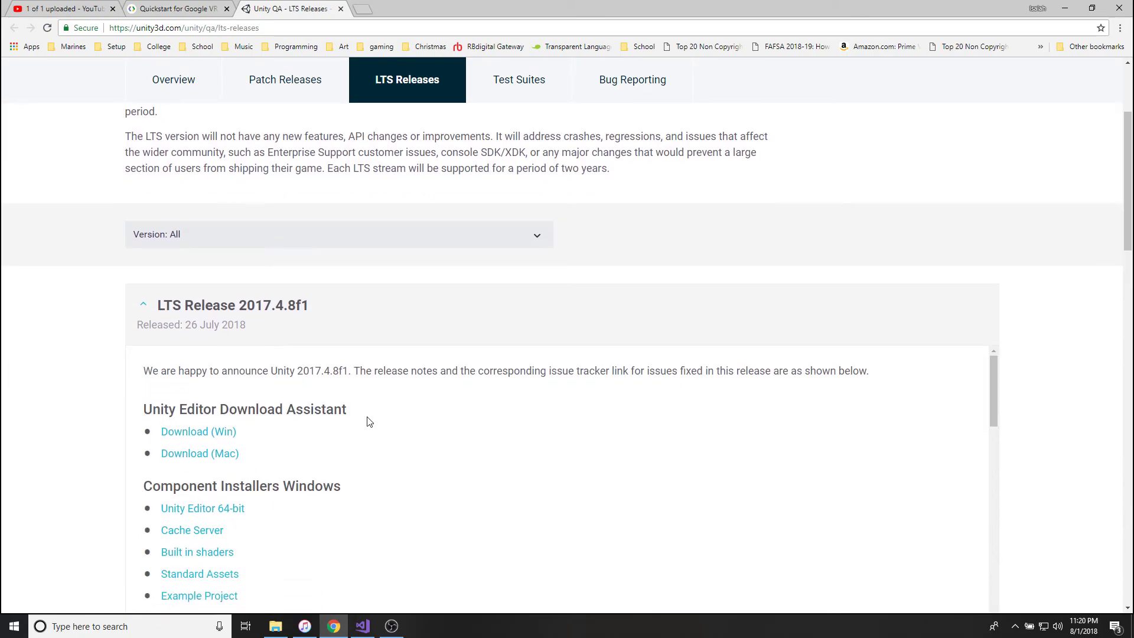
pyautogui.scroll(-1, 378, 449)
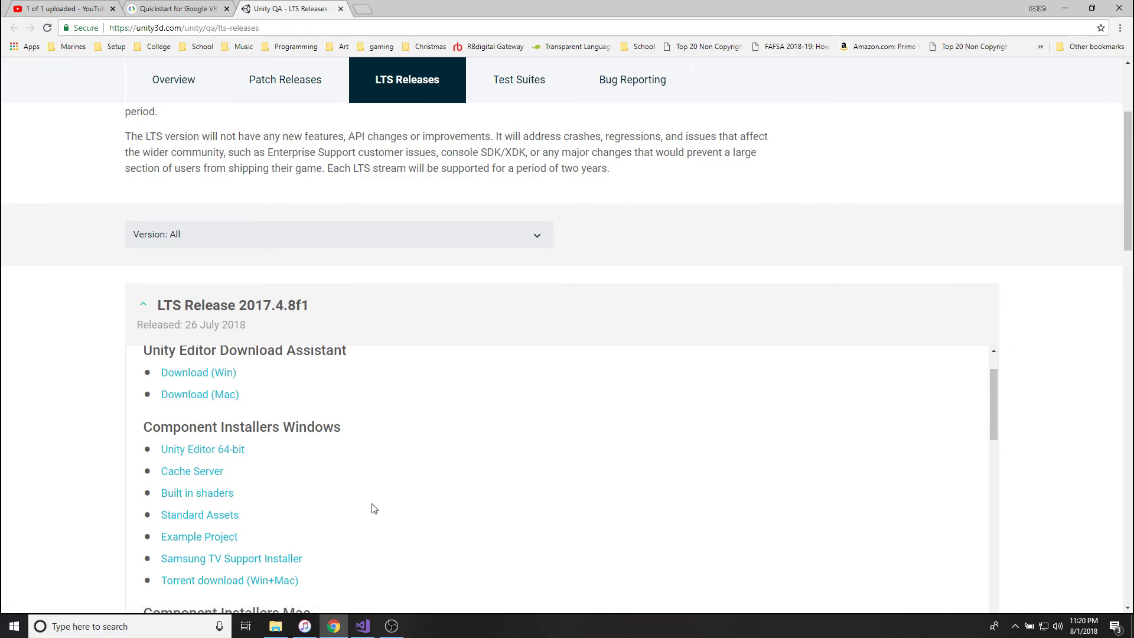
# Step: Return to the quickstart guide, check the iOS Build Support requirement, and open the Google VR SDK releases page in a new tab
pyautogui.click(186, 9)
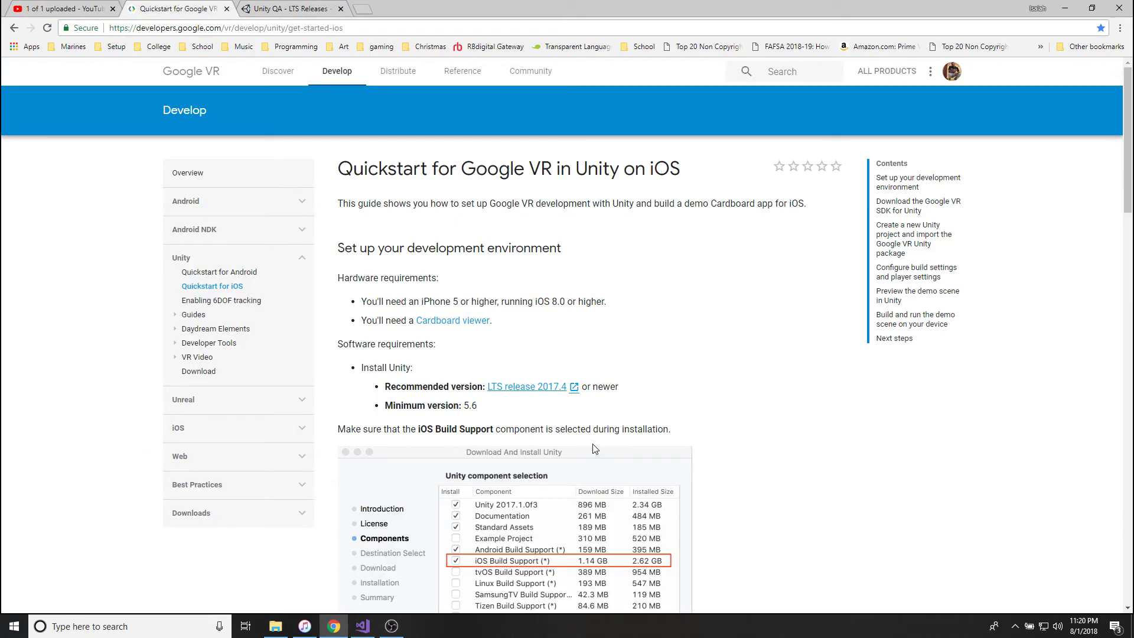
pyautogui.scroll(-3, 594, 449)
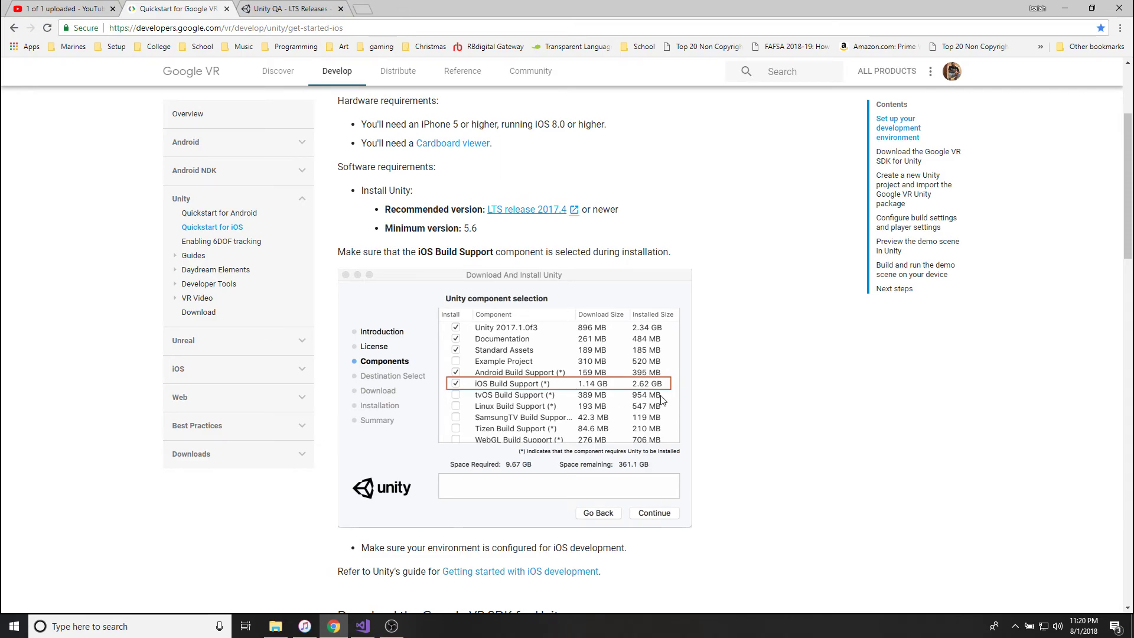
pyautogui.scroll(-4, 662, 401)
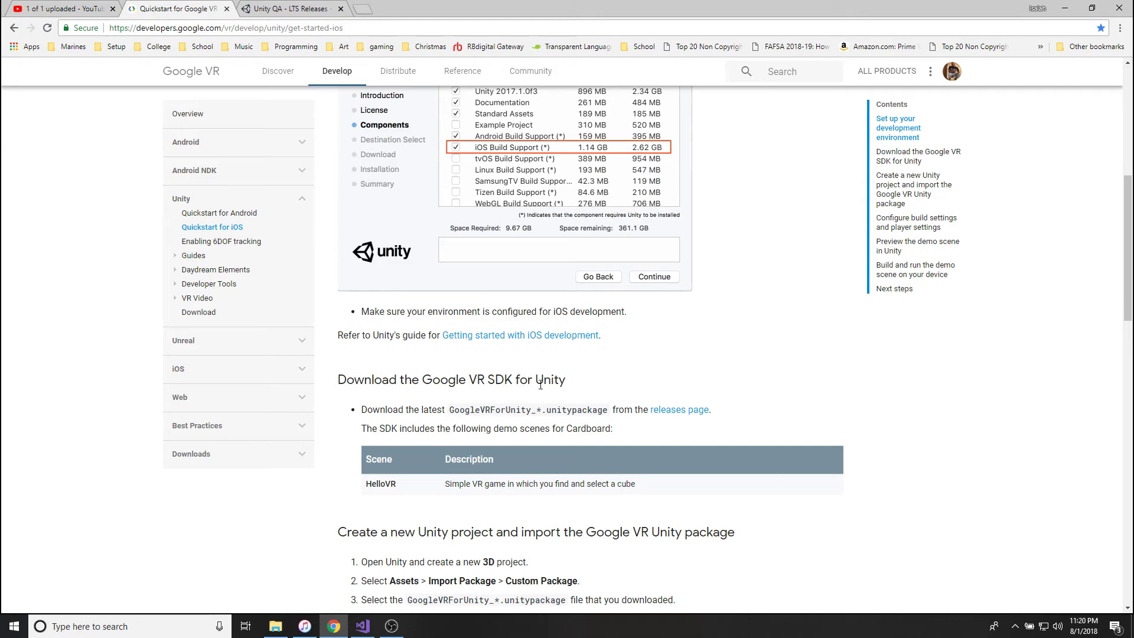
pyautogui.rightClick(682, 414)
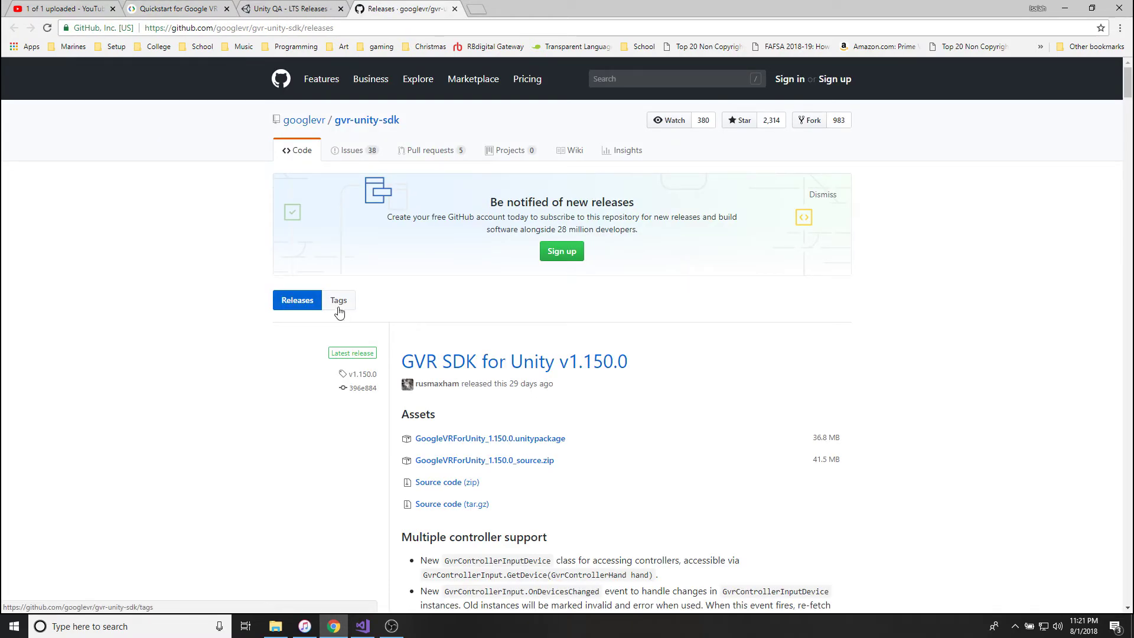
# Step: Open the v1.30.0 release from the gvr-unity-sdk tags, start its source code zip download, and cancel the save
pyautogui.click(338, 301)
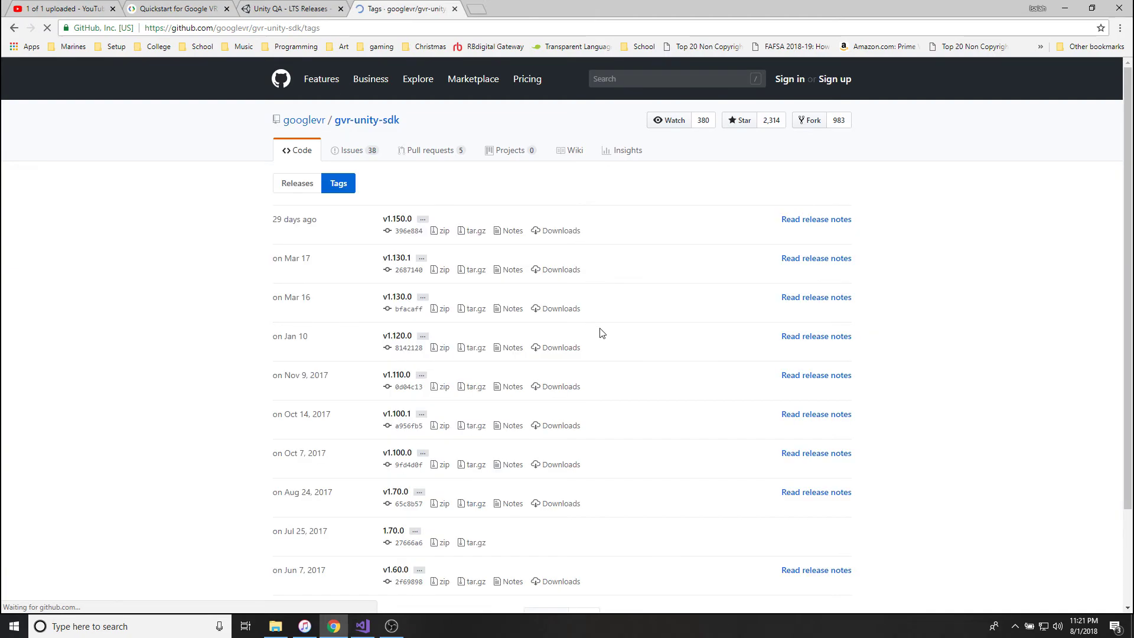
pyautogui.scroll(-3, 627, 338)
pyautogui.click(583, 500)
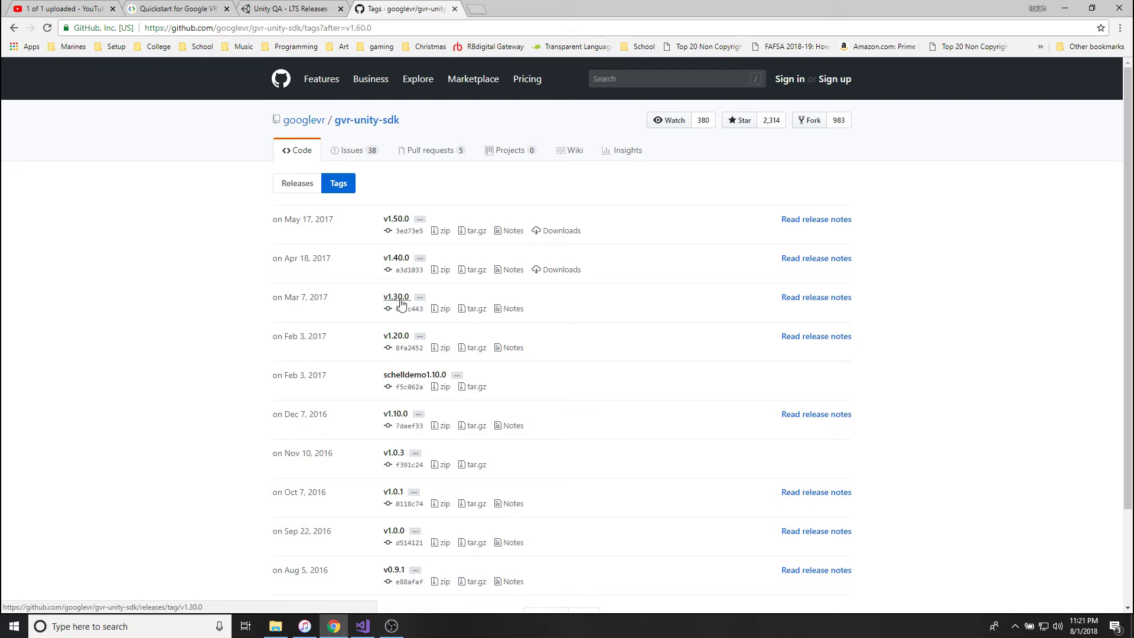
pyautogui.click(394, 300)
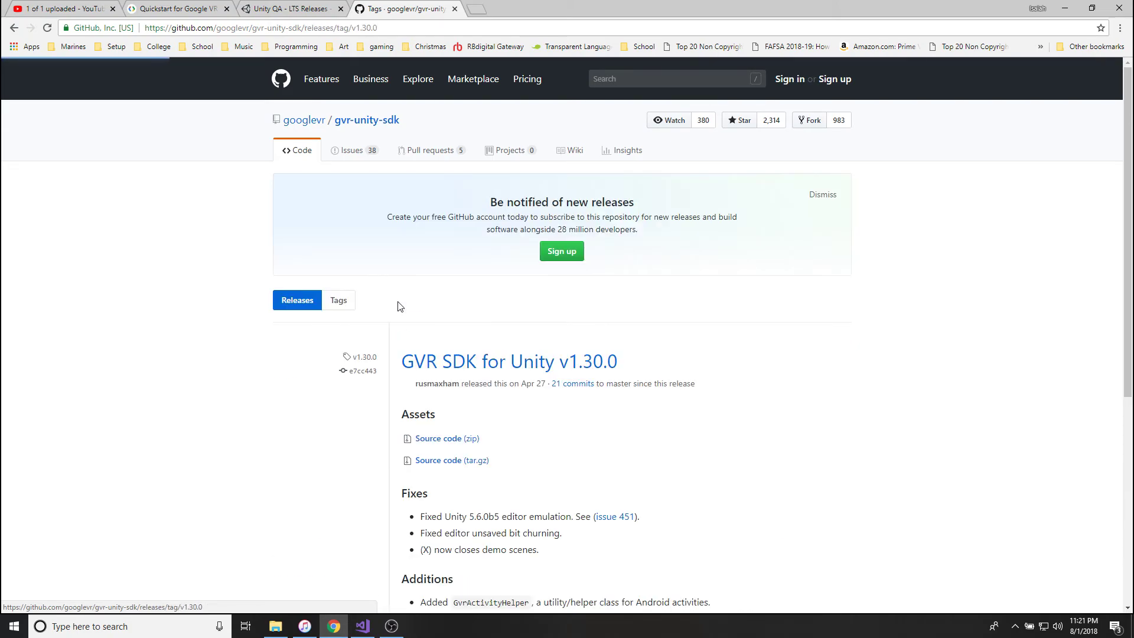
pyautogui.scroll(-3, 423, 235)
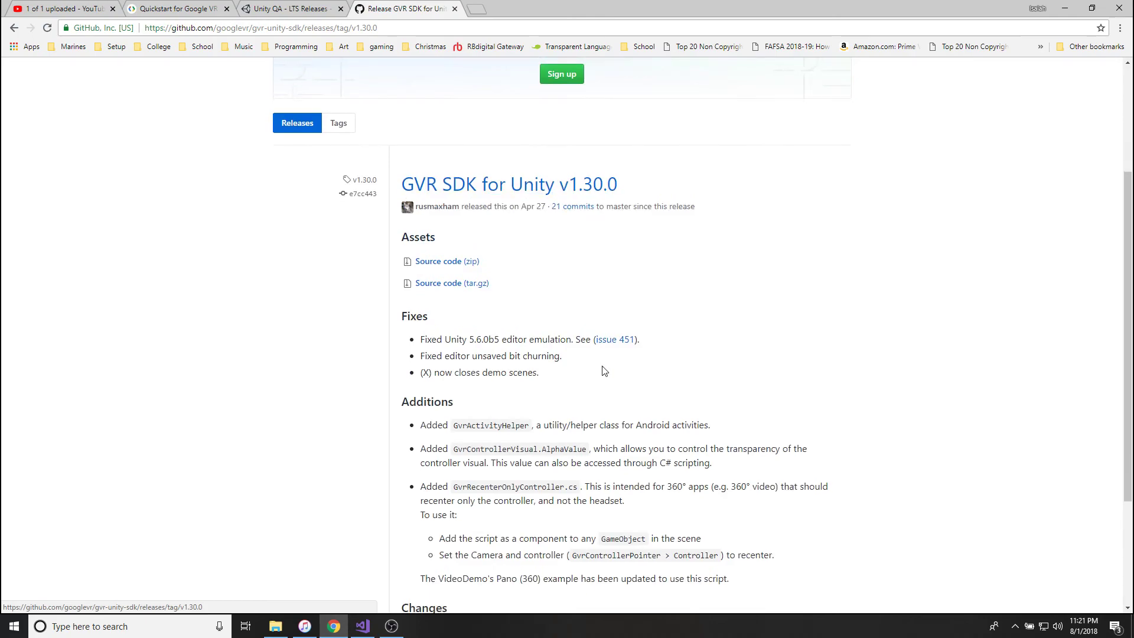
pyautogui.click(446, 263)
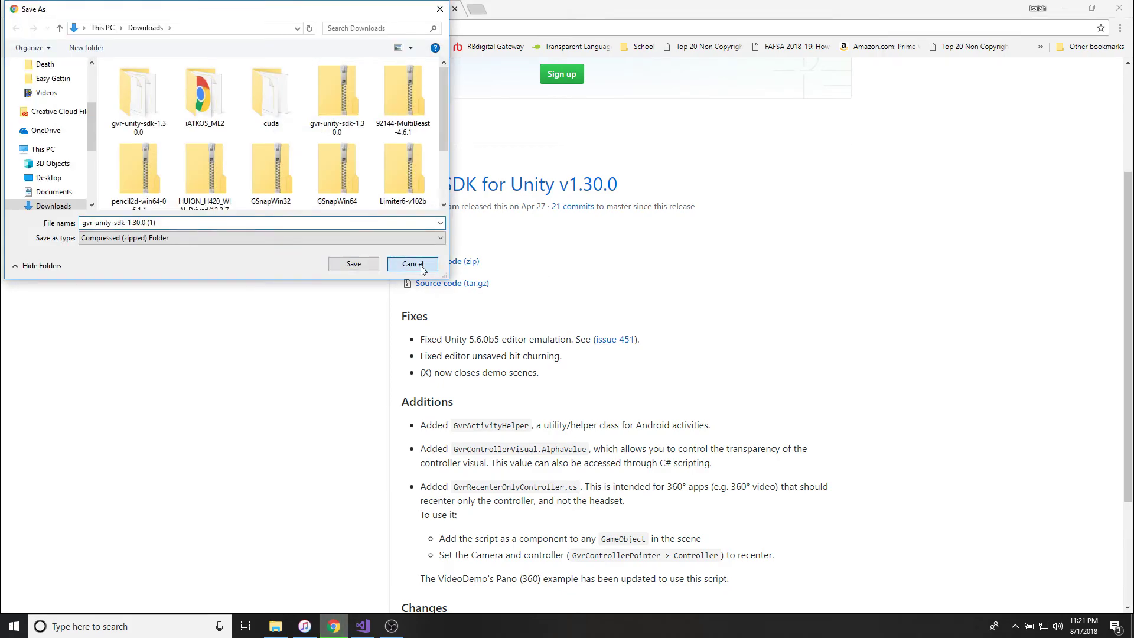
pyautogui.click(413, 263)
# Step: Switch to File Explorer and inspect the extracted gvr-unity-sdk-1.30.0 folder in Downloads, then minimize the window
pyautogui.moveTo(275, 624)
pyautogui.click(286, 567)
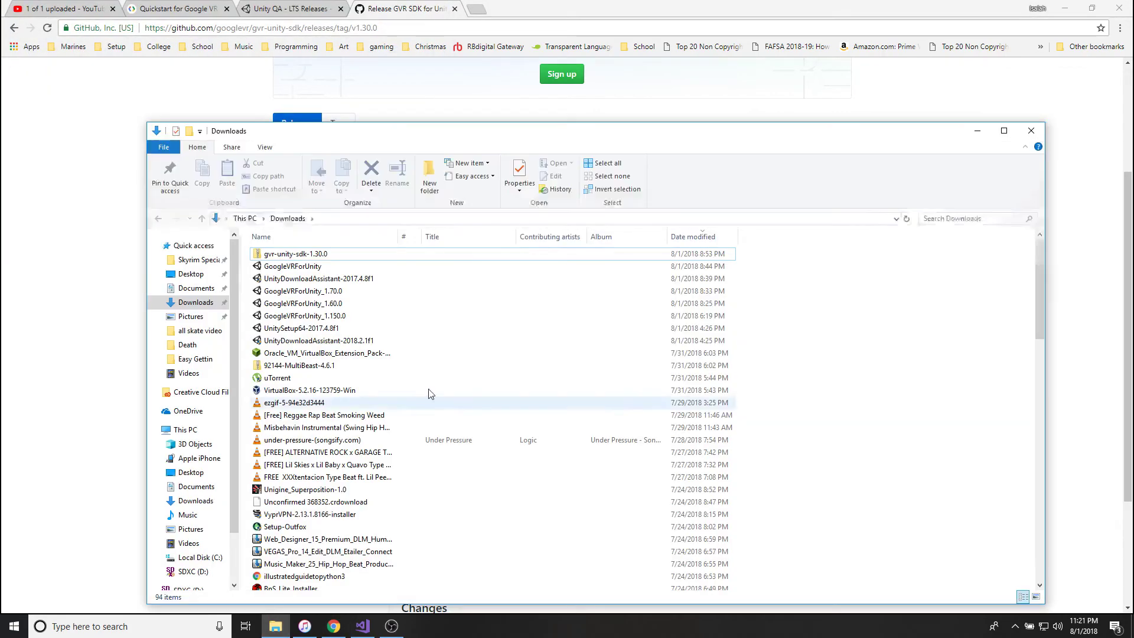
pyautogui.scroll(-19, 329, 518)
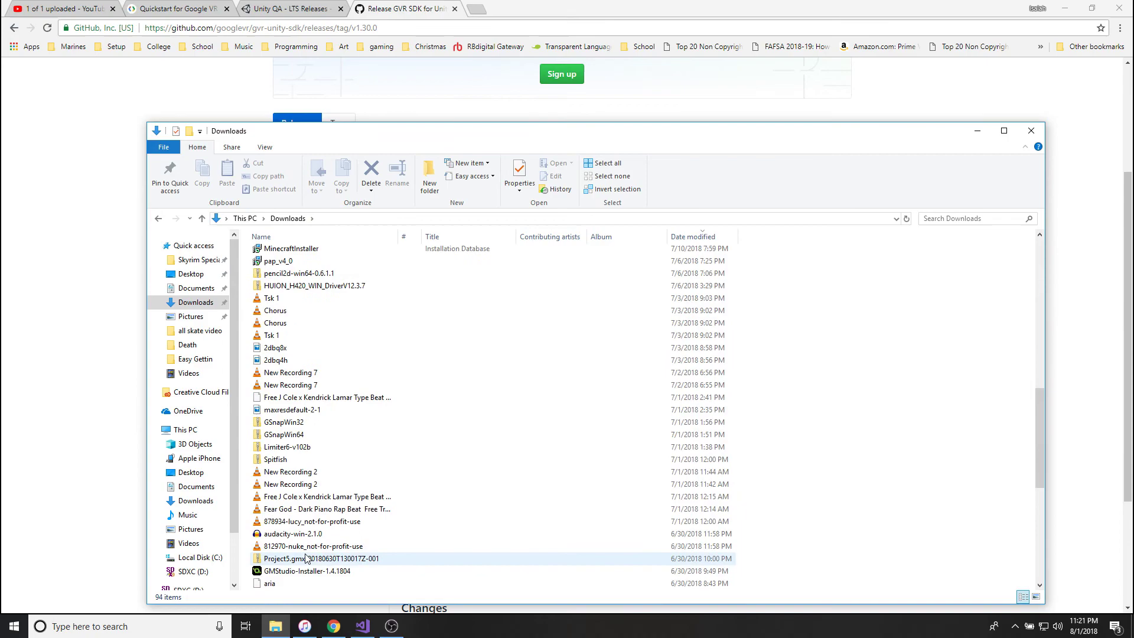
pyautogui.scroll(-3, 290, 571)
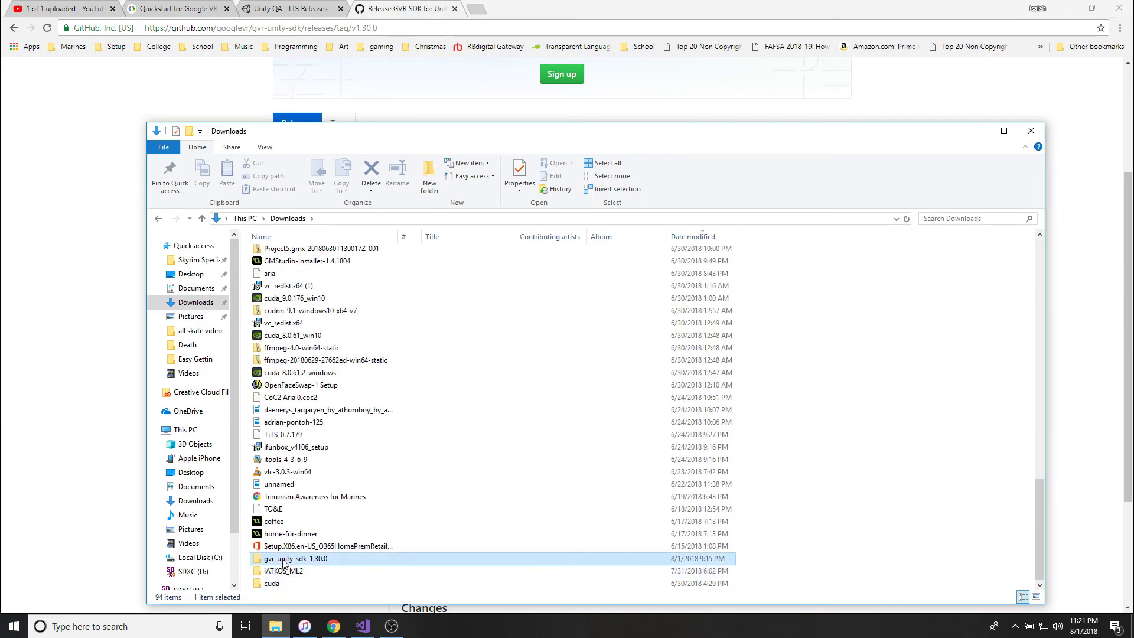
pyautogui.doubleClick(284, 549)
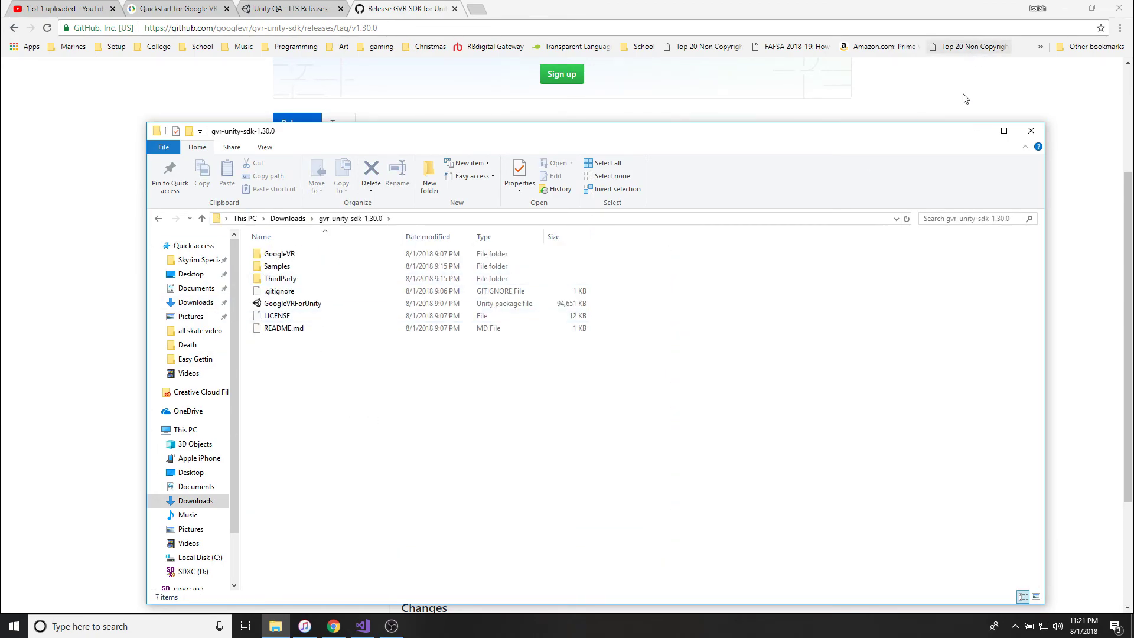
pyautogui.click(972, 131)
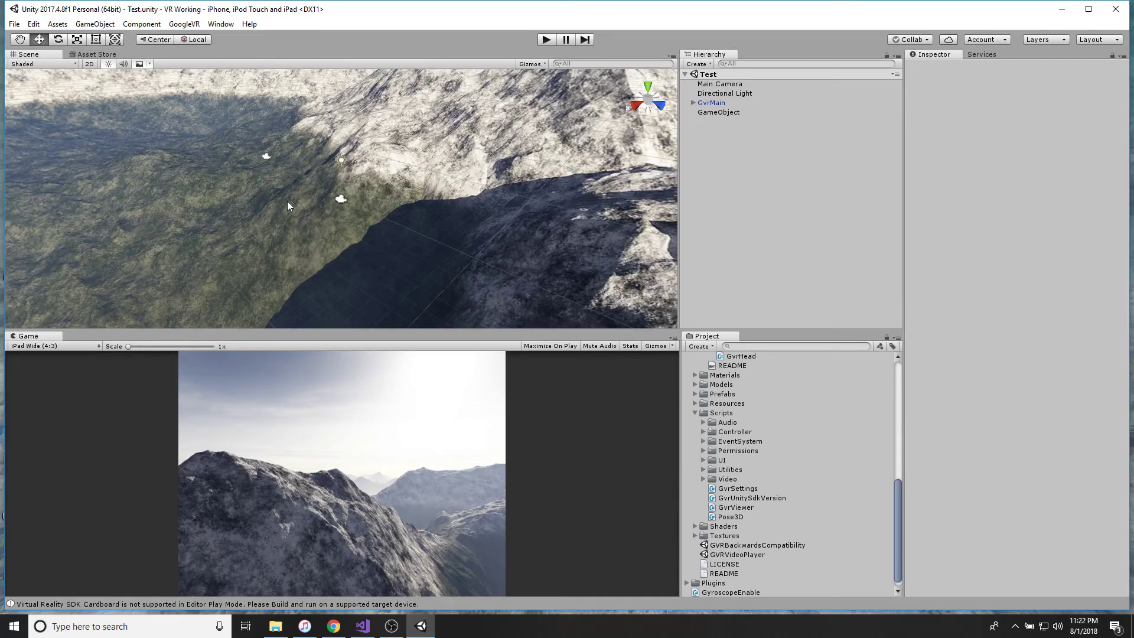
# Step: Start a custom package import, select GoogleVRForUnity in the gvr-unity-sdk-1.30.0 folder in Downloads, and cancel the import
pyautogui.click(48, 26)
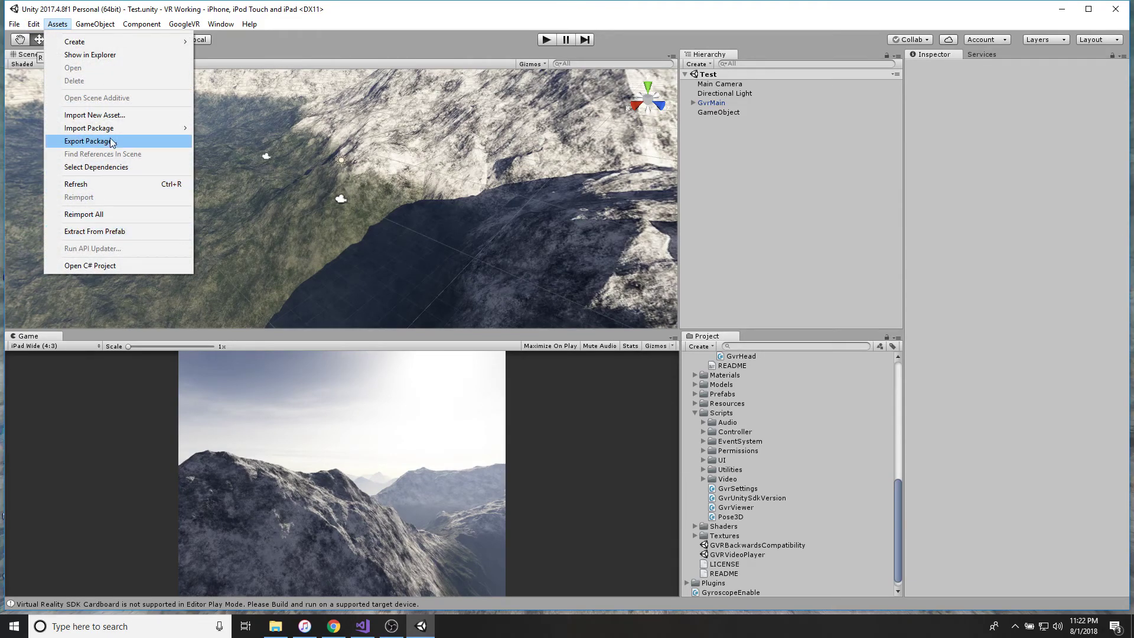
pyautogui.moveTo(111, 134)
pyautogui.click(229, 130)
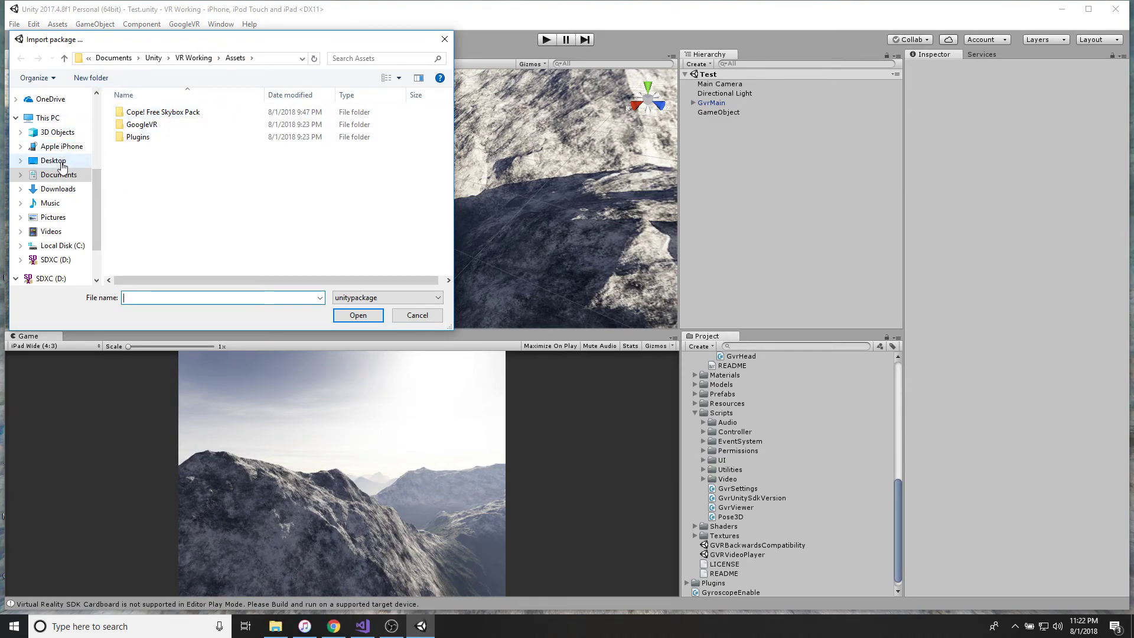
pyautogui.click(59, 189)
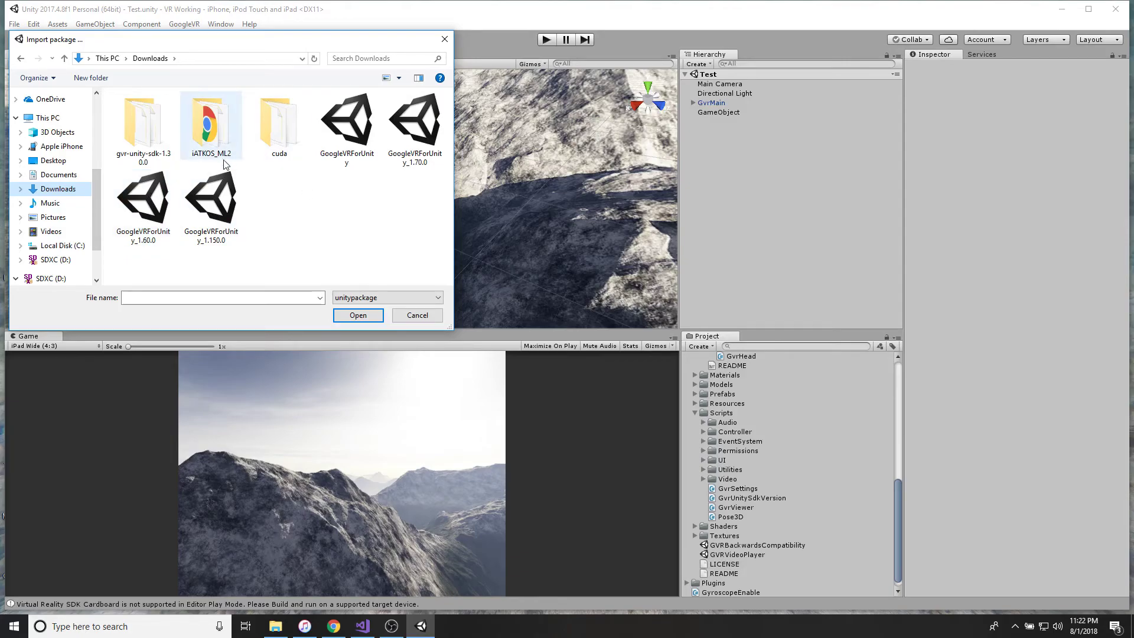
pyautogui.doubleClick(142, 125)
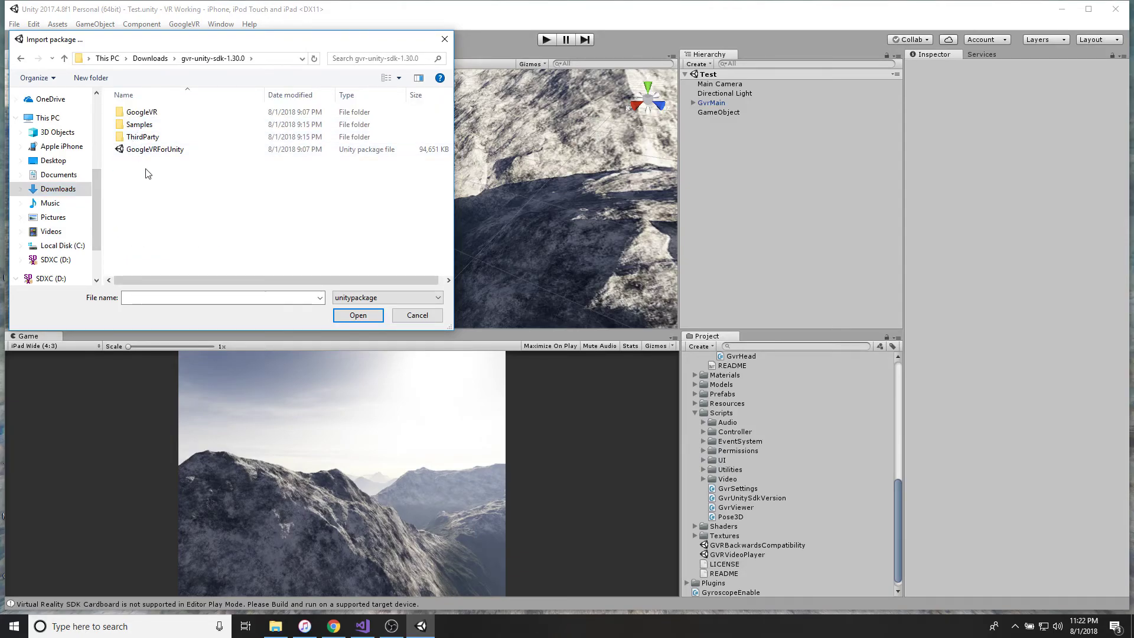
pyautogui.click(156, 151)
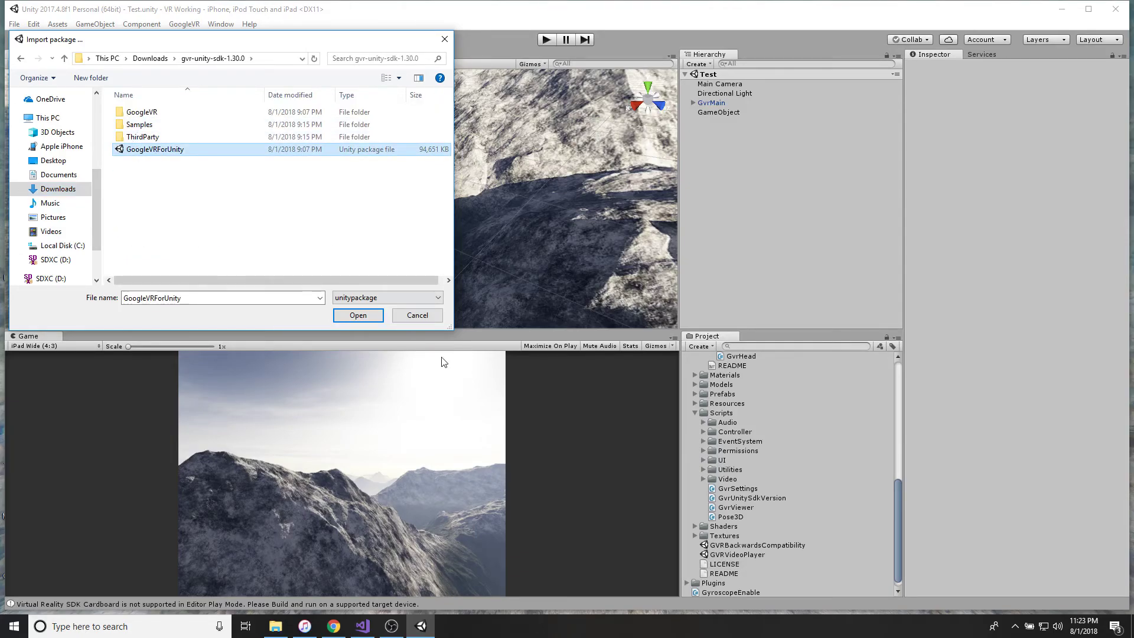
pyautogui.click(431, 320)
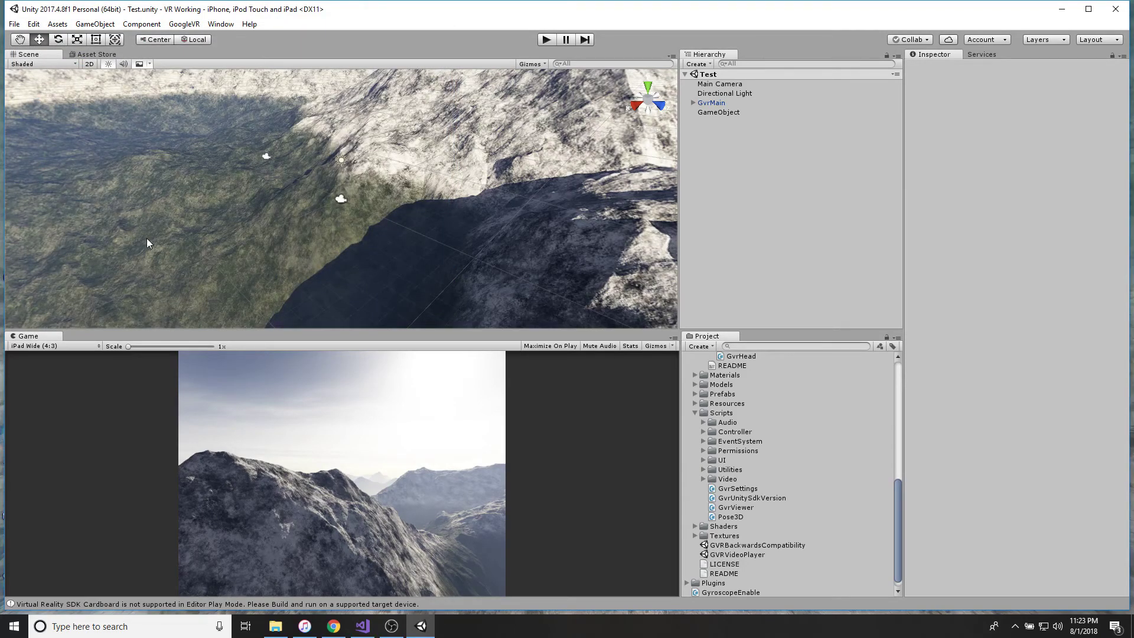
# Step: Locate the GoogleVR folder in the project assets and inspect the GvrMain prefab under Legacy/Prefabs
pyautogui.scroll(10, 714, 422)
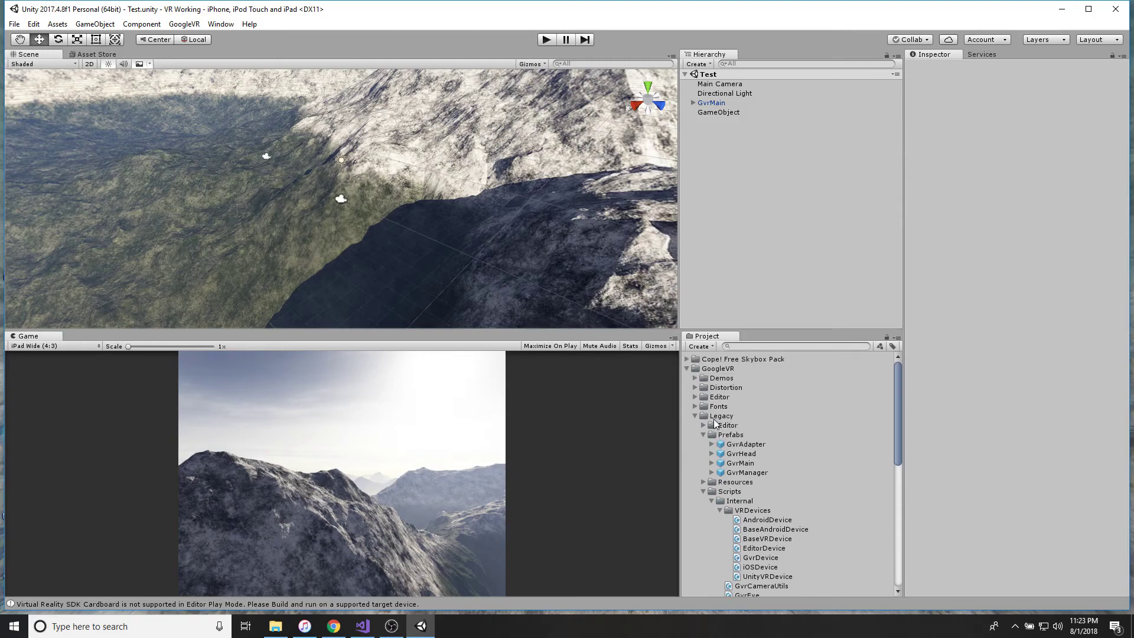
pyautogui.click(687, 368)
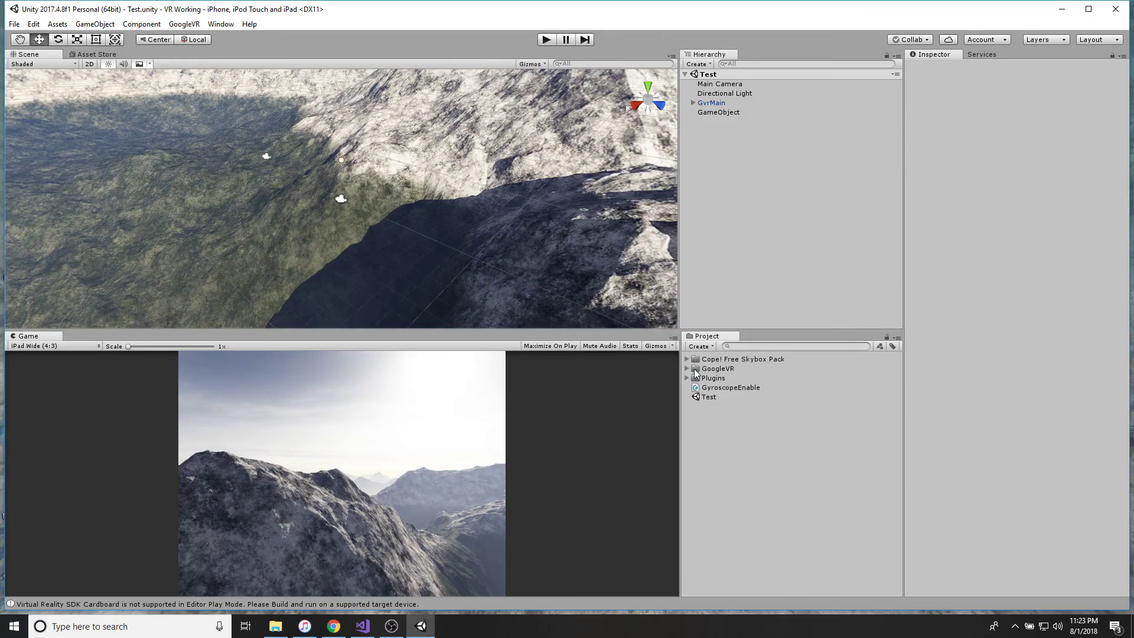
pyautogui.click(688, 368)
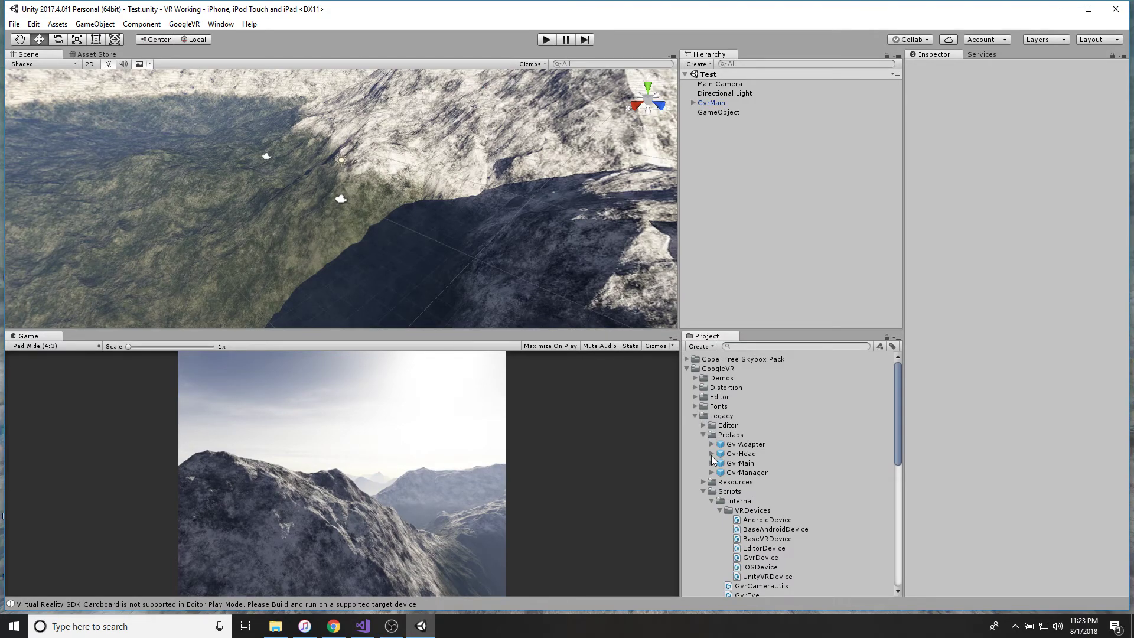
pyautogui.click(738, 465)
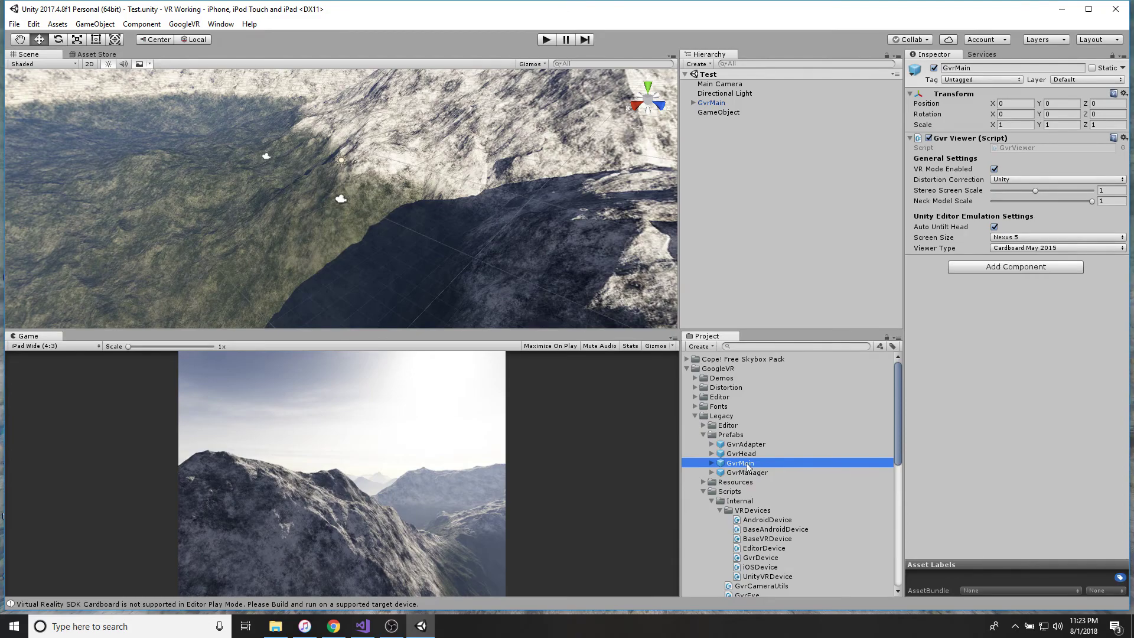
# Step: Expand the scene's GvrMain object down to its cameras and select Main Camera, Main Camera Left and Main Camera Right together
pyautogui.click(708, 104)
pyautogui.click(693, 104)
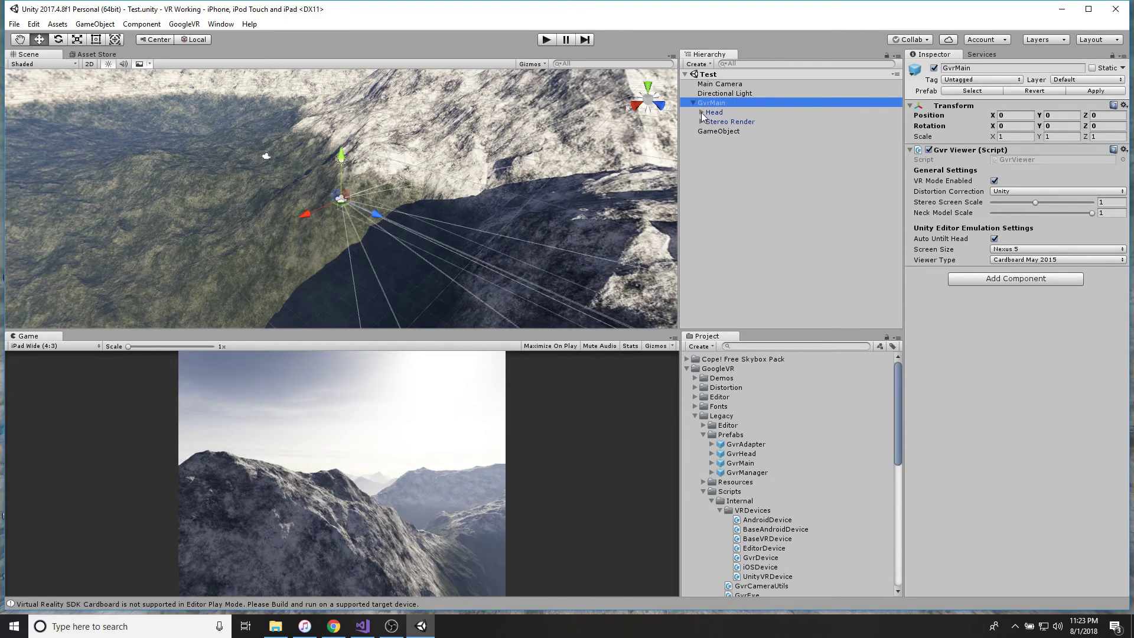
pyautogui.click(702, 112)
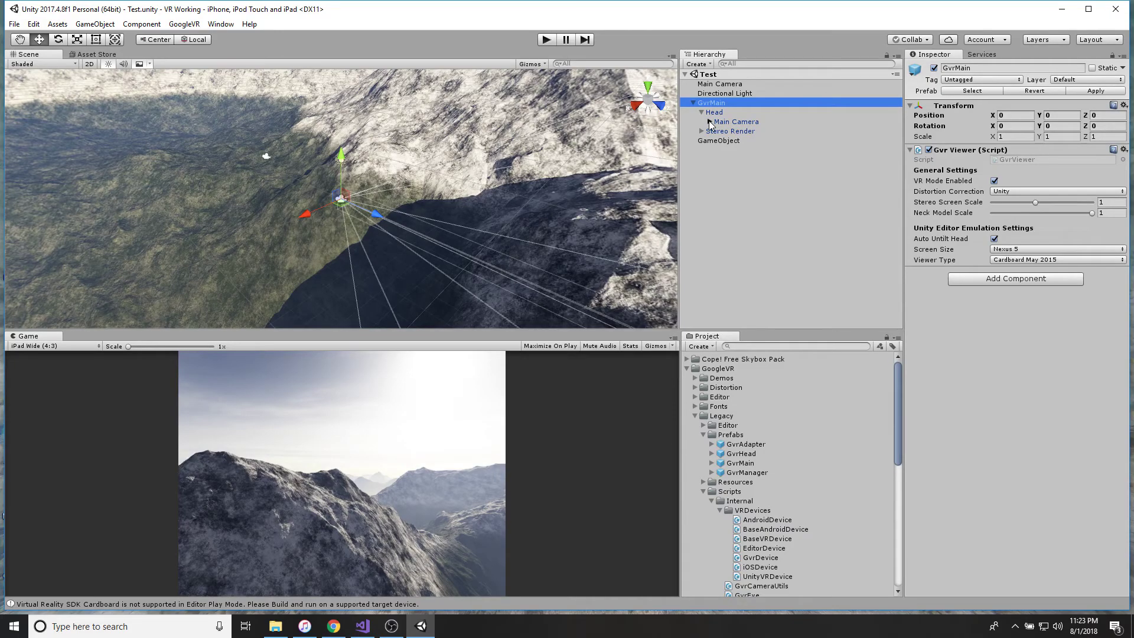
pyautogui.click(709, 122)
pyautogui.click(737, 121)
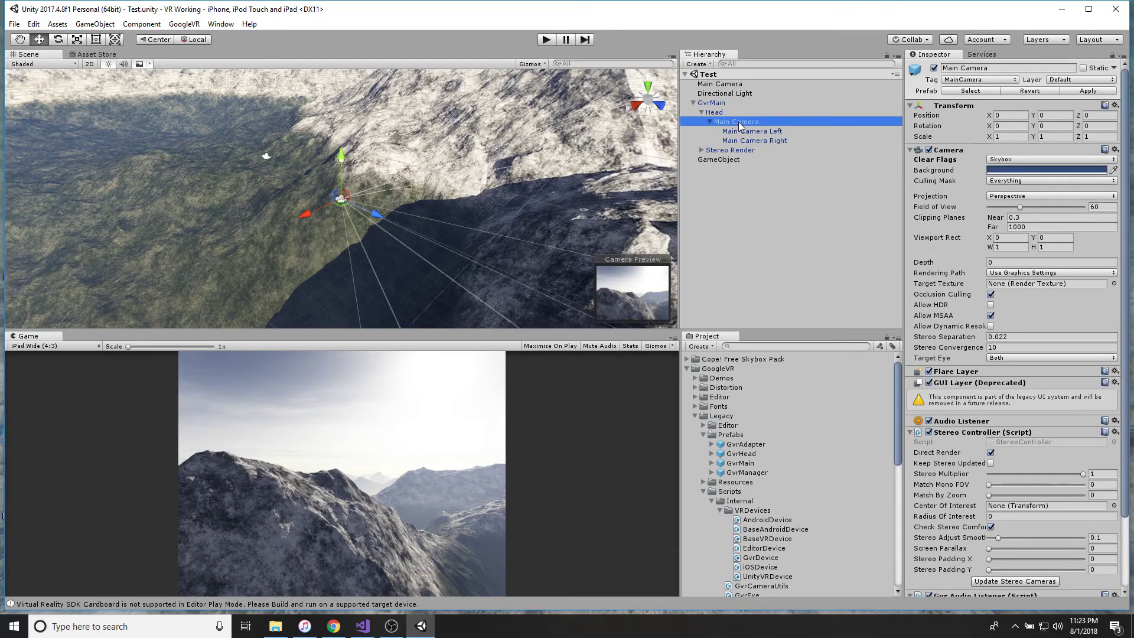
pyautogui.keyDown('shift'); pyautogui.click(767, 142); pyautogui.keyUp('shift')
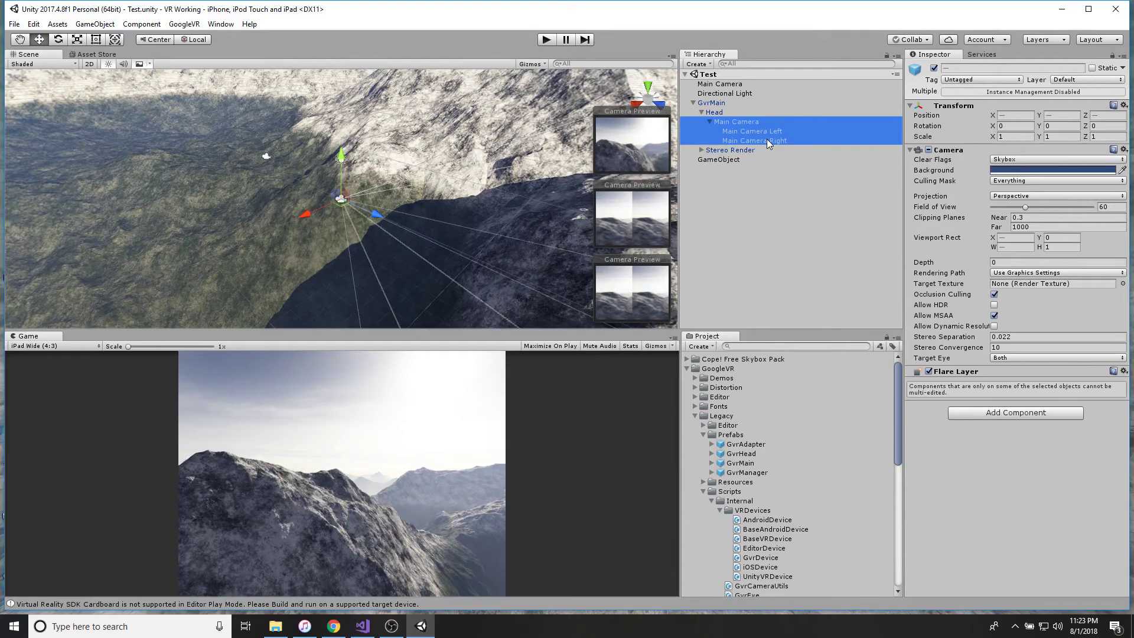
# Step: View the Clear Flags options for the three cameras and look through the Cope! Free Skybox Pack materials
pyautogui.click(1026, 160)
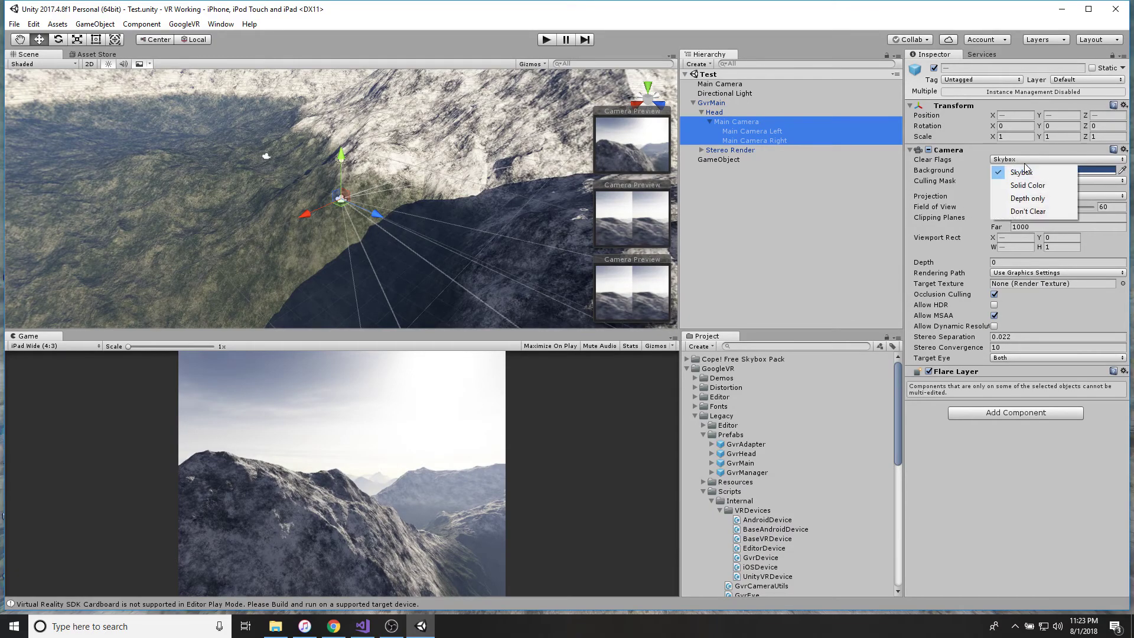
pyautogui.click(686, 359)
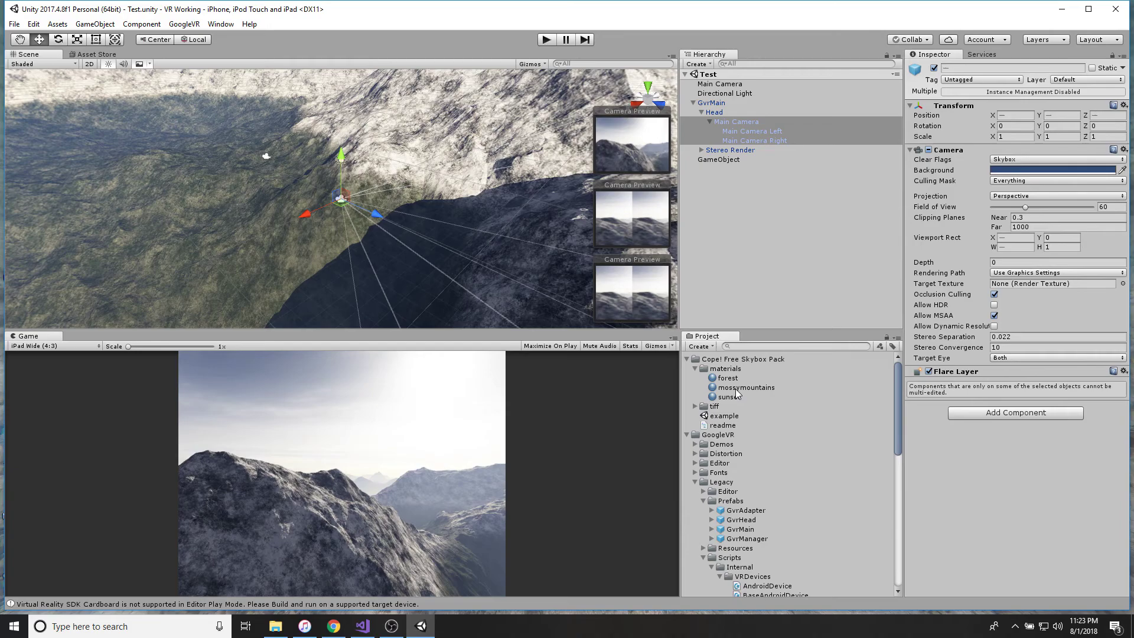
pyautogui.moveTo(739, 395)
pyautogui.mouseDown()
pyautogui.moveTo(525, 336)
pyautogui.moveTo(395, 171)
pyautogui.moveTo(707, 281)
pyautogui.moveTo(739, 384)
pyautogui.mouseUp()
pyautogui.click(688, 360)
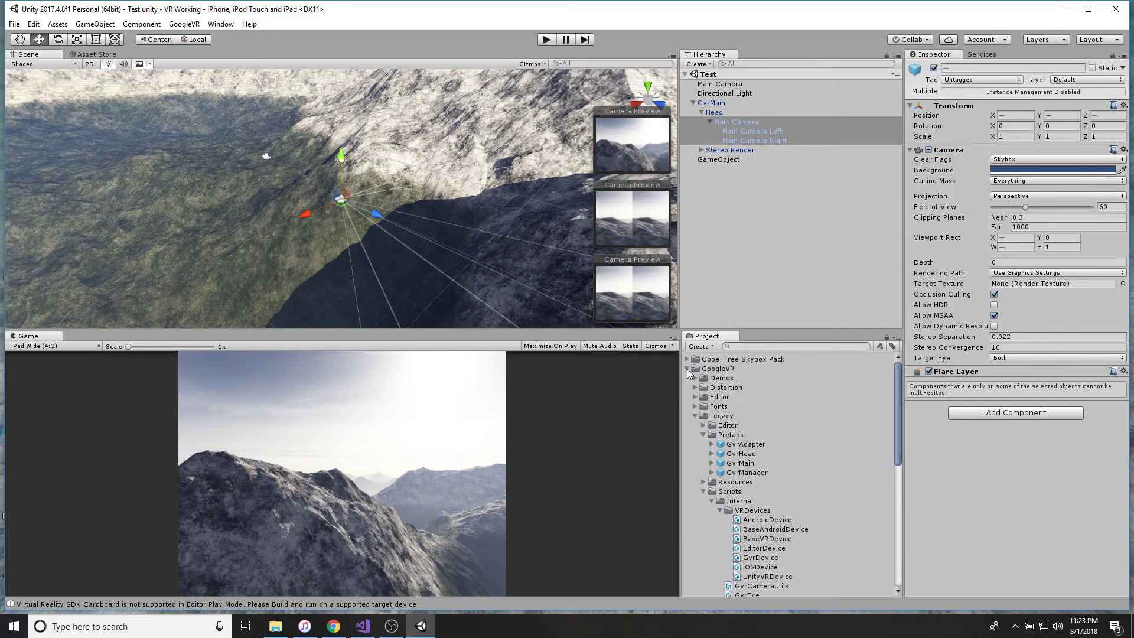
# Step: Open the GyroscopeEnable script from the project assets in Visual Studio
pyautogui.scroll(-10, 730, 444)
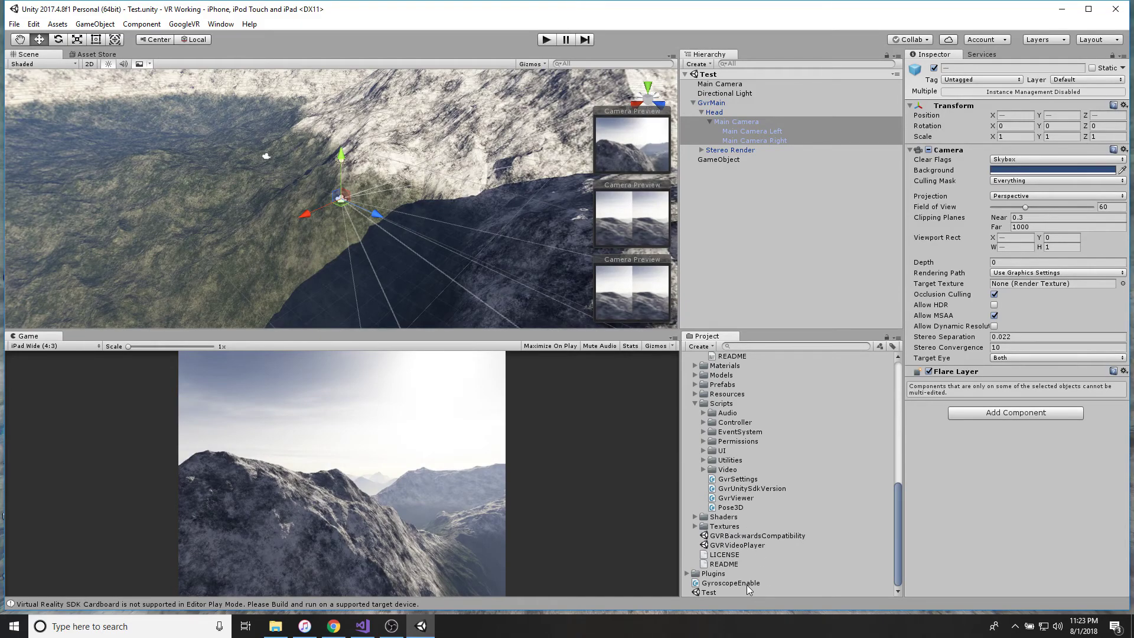
pyautogui.click(747, 584)
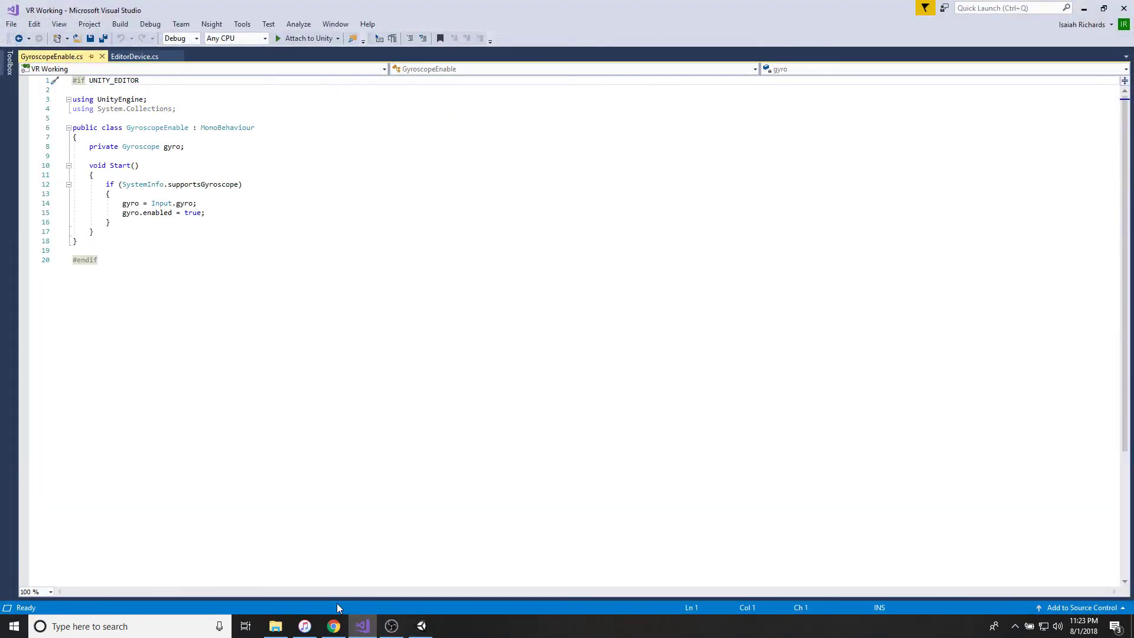
# Step: Switch to Chrome, copy the GyroscopeEnable code link from the YouTube video description, and open it in a new tab
pyautogui.click(345, 631)
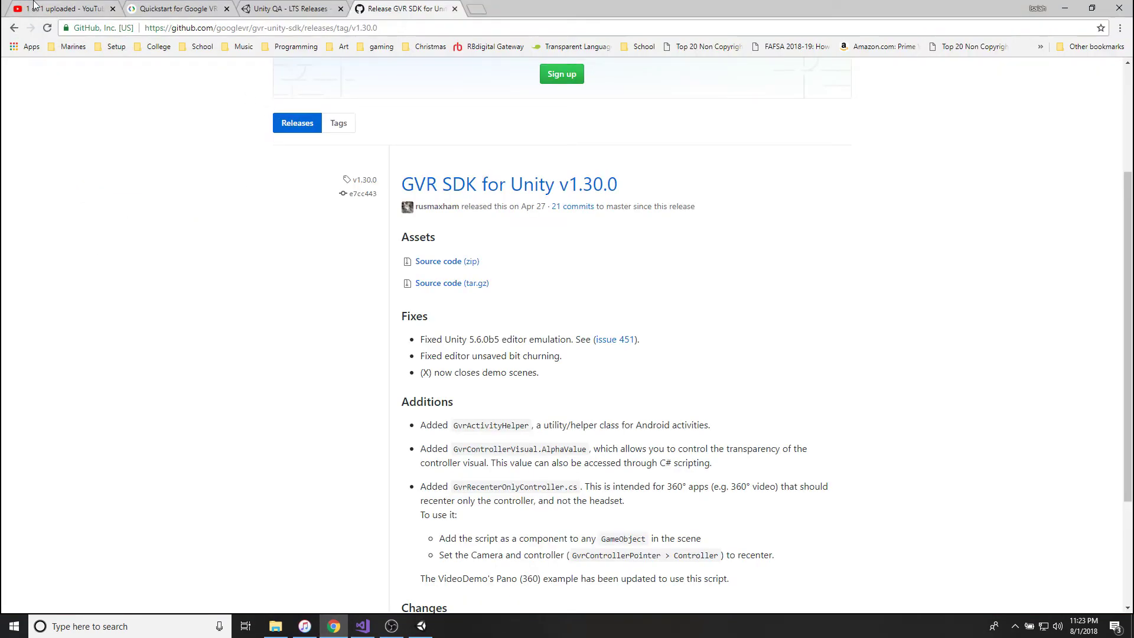
pyautogui.hotkey('ctrl', '1')
pyautogui.scroll(-1, 509, 251)
pyautogui.click(614, 229)
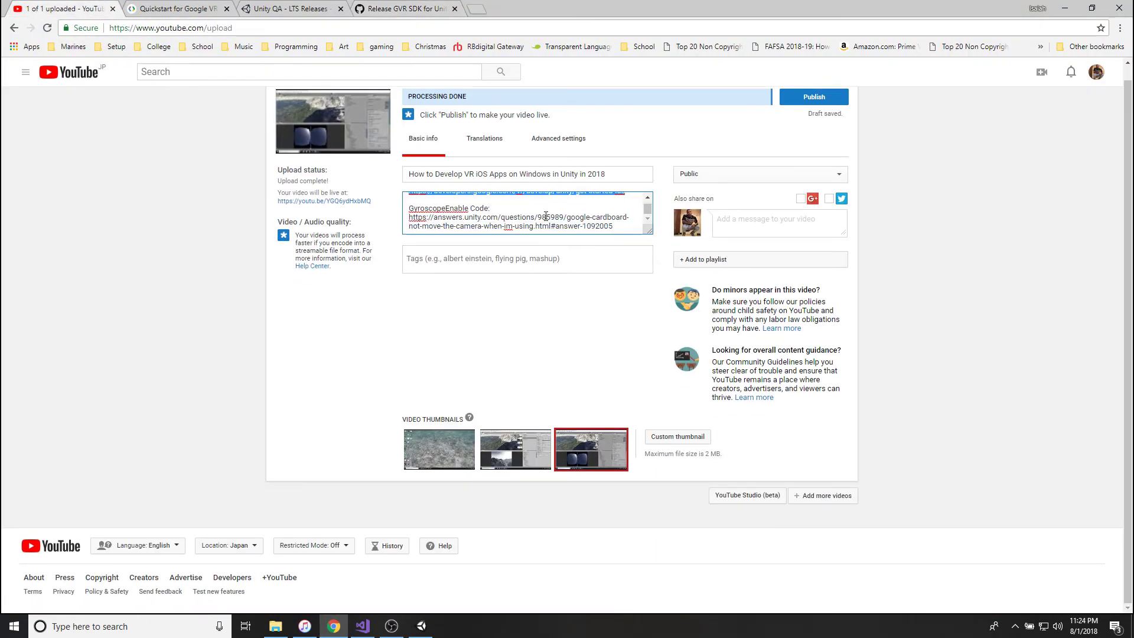
pyautogui.moveTo(614, 227); pyautogui.dragTo(404, 222)
pyautogui.hotkey('ctrl', 'c')
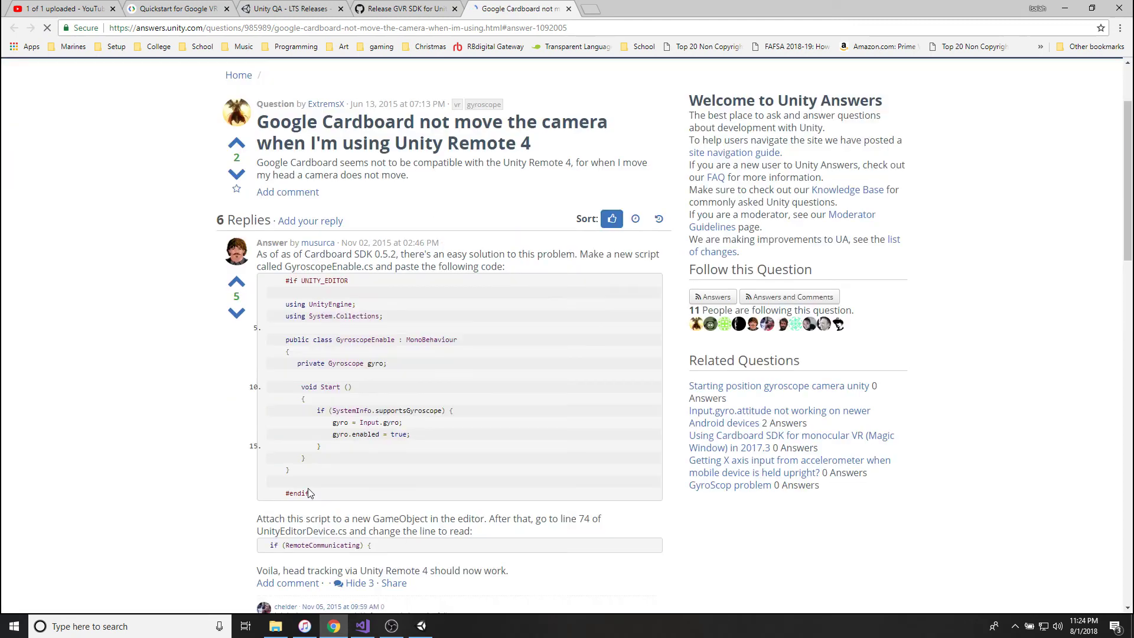
# Step: Select the answer's GyroscopeEnable code, compare it with the script in Visual Studio, and close GyroscopeEnable.cs
pyautogui.moveTo(310, 493); pyautogui.dragTo(259, 279)
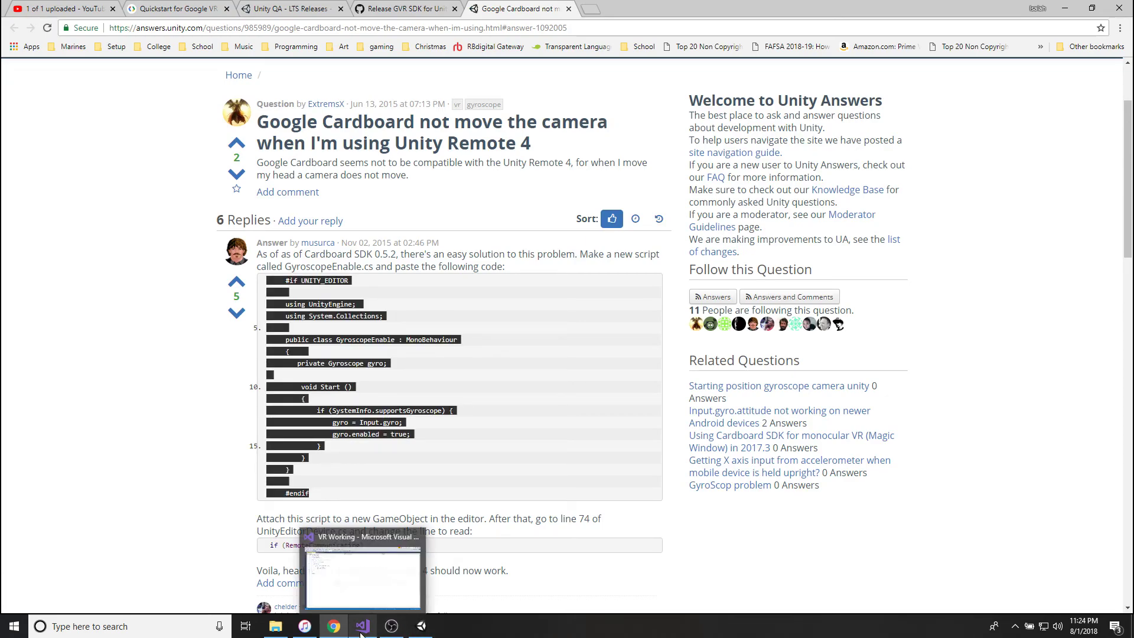
pyautogui.click(361, 630)
pyautogui.moveTo(100, 266); pyautogui.dragTo(115, 70)
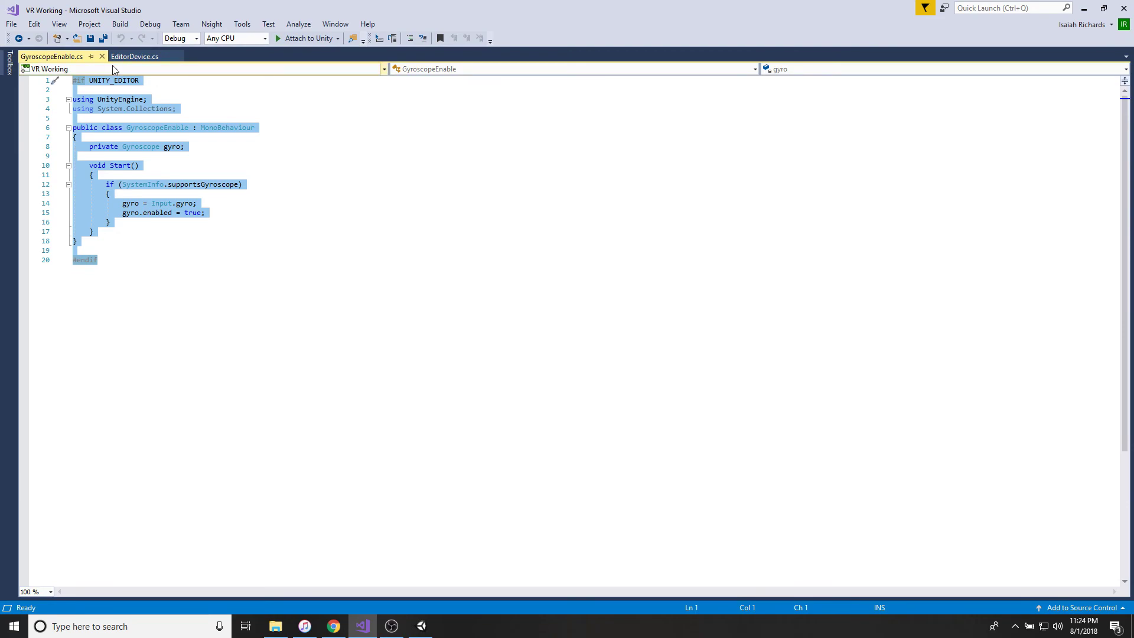
pyautogui.click(101, 56)
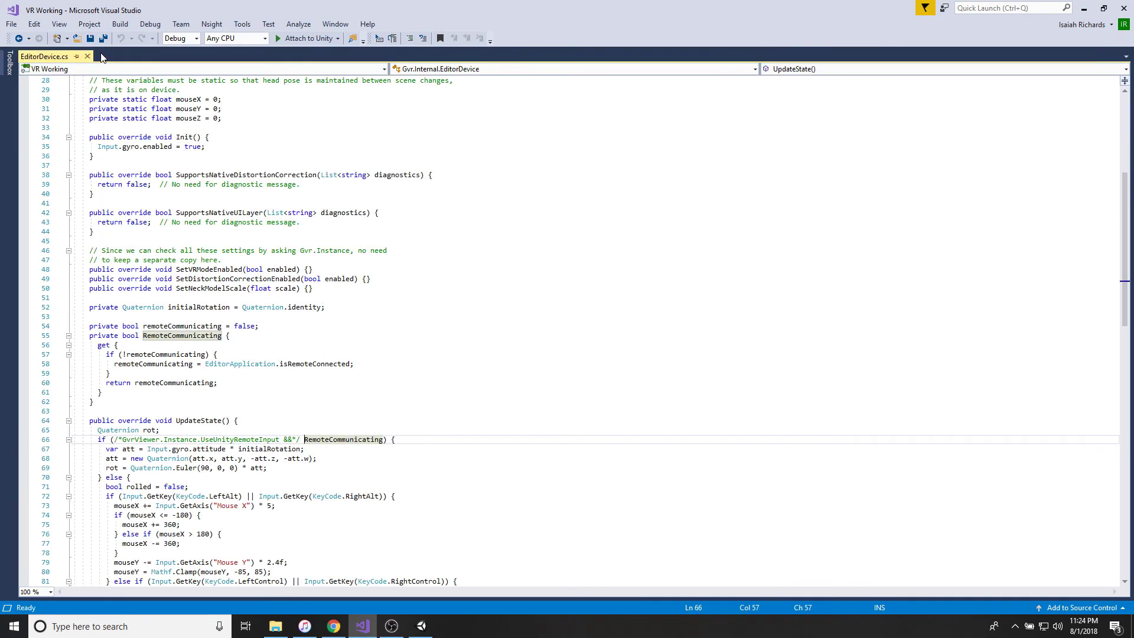
pyautogui.click(1084, 8)
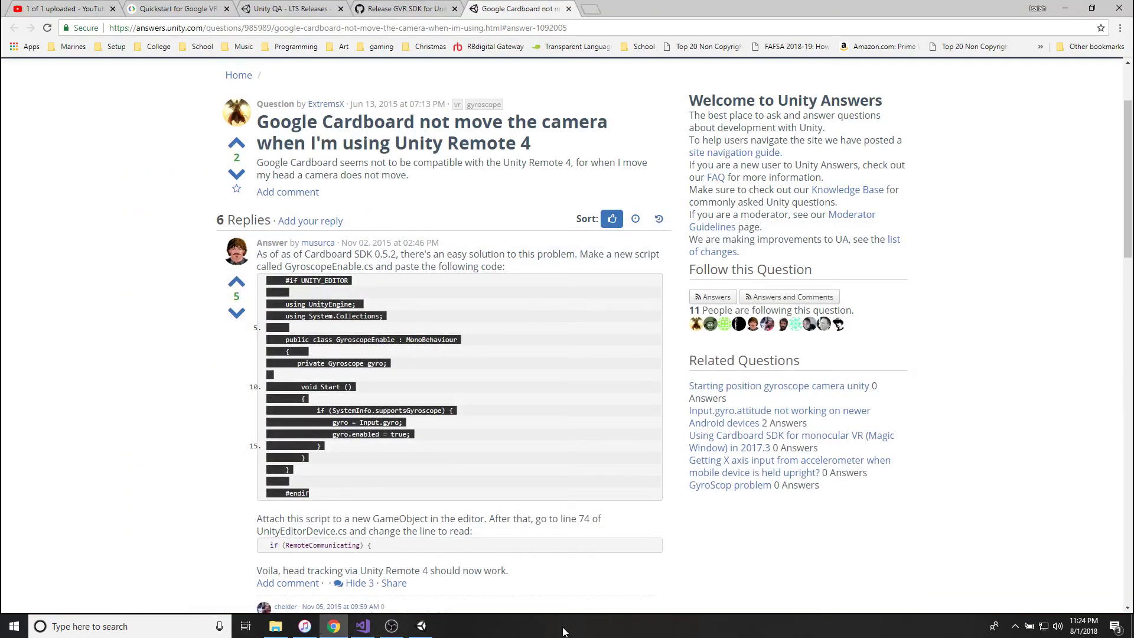
# Step: Return to Unity and open the EditorDevice script from Legacy/Scripts/Internal/VRDevices in Visual Studio
pyautogui.click(421, 625)
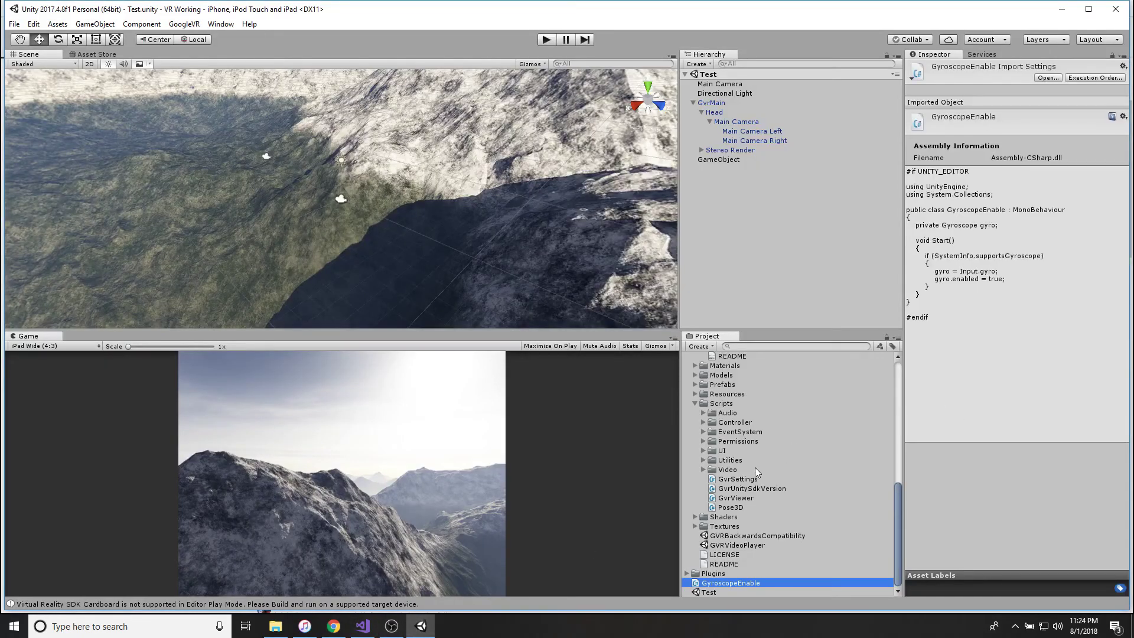
pyautogui.scroll(10, 754, 467)
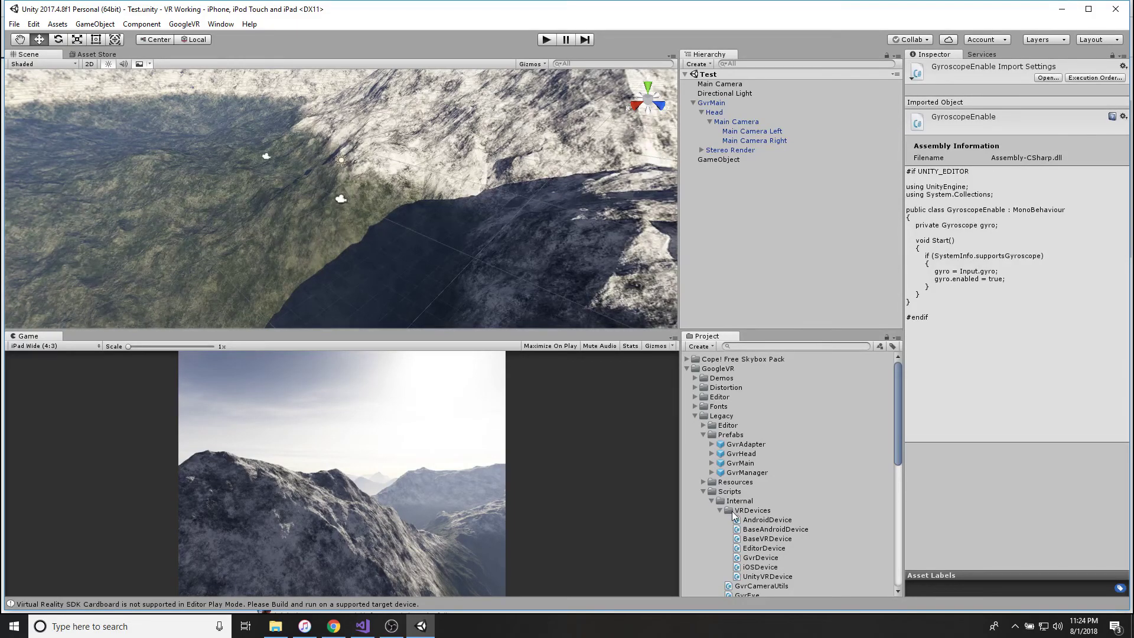
pyautogui.scroll(-2, 735, 505)
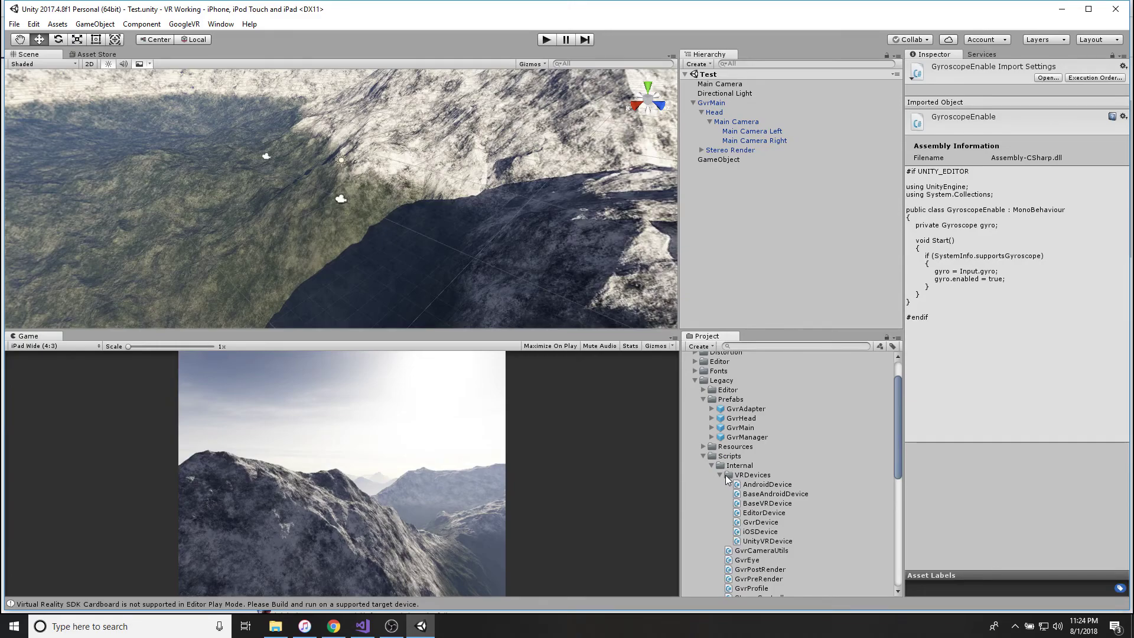
pyautogui.click(764, 513)
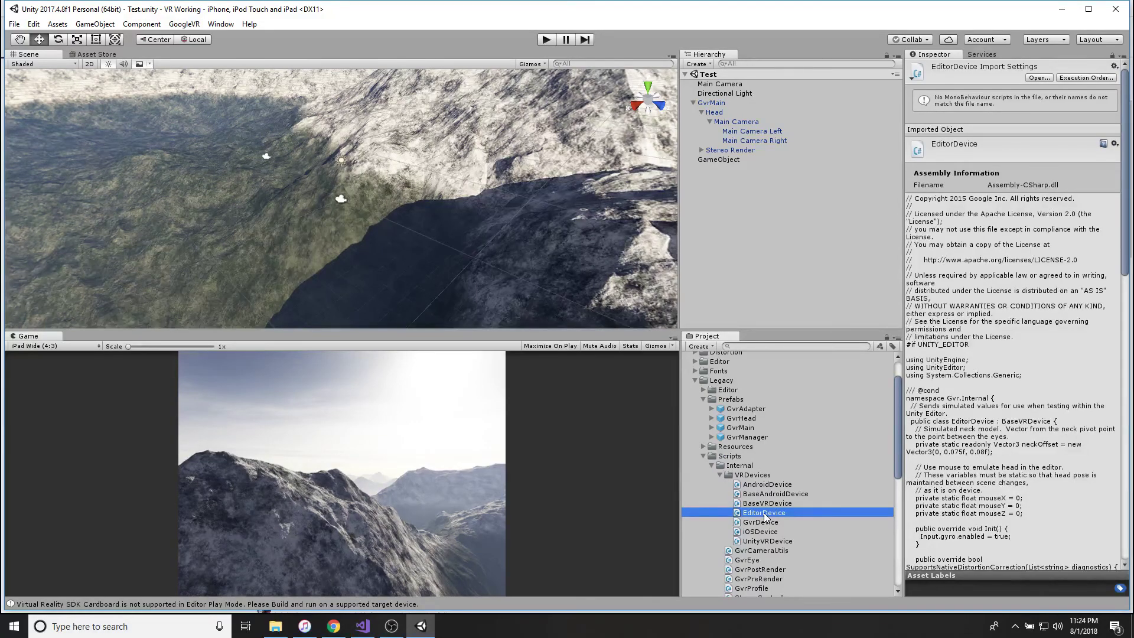
pyautogui.doubleClick(764, 513)
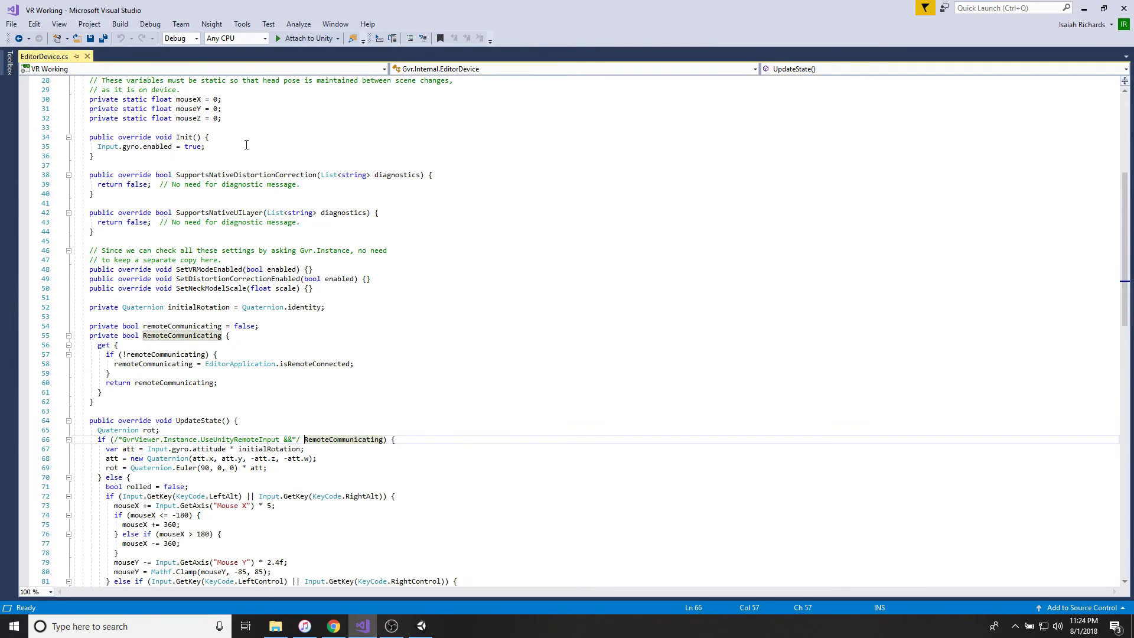
# Step: Examine the if condition on line 66 of UpdateState, including the commented-out GvrViewer.Instance.UseUnityRemoteInput && part
pyautogui.scroll(5, 260, 154)
pyautogui.scroll(-6, 258, 192)
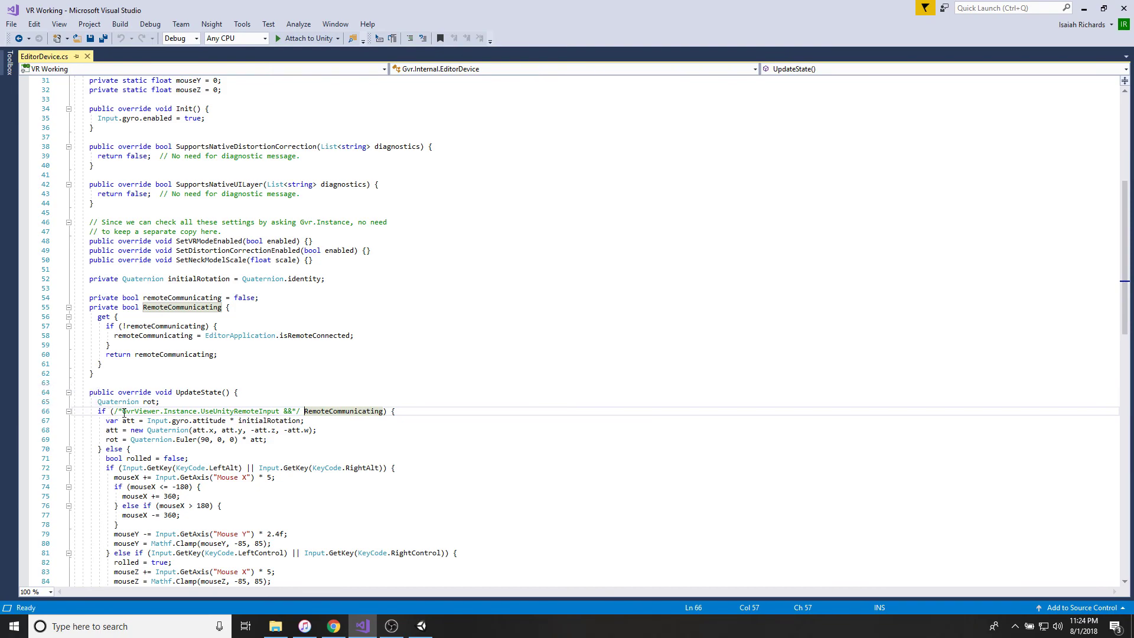
pyautogui.moveTo(124, 413); pyautogui.dragTo(281, 410)
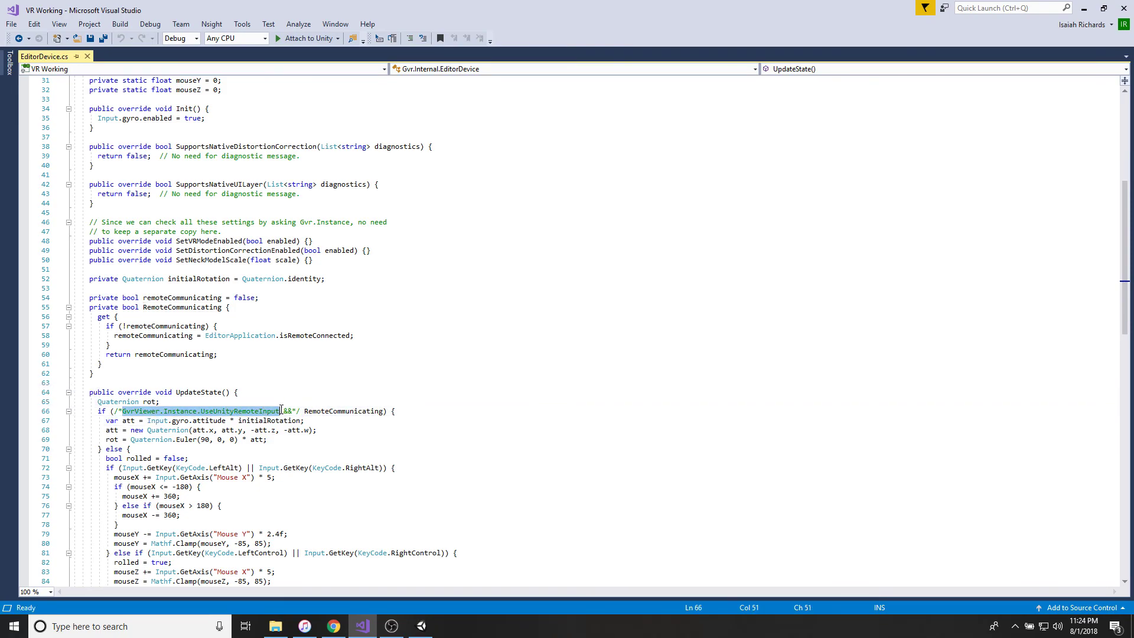
pyautogui.click(282, 410)
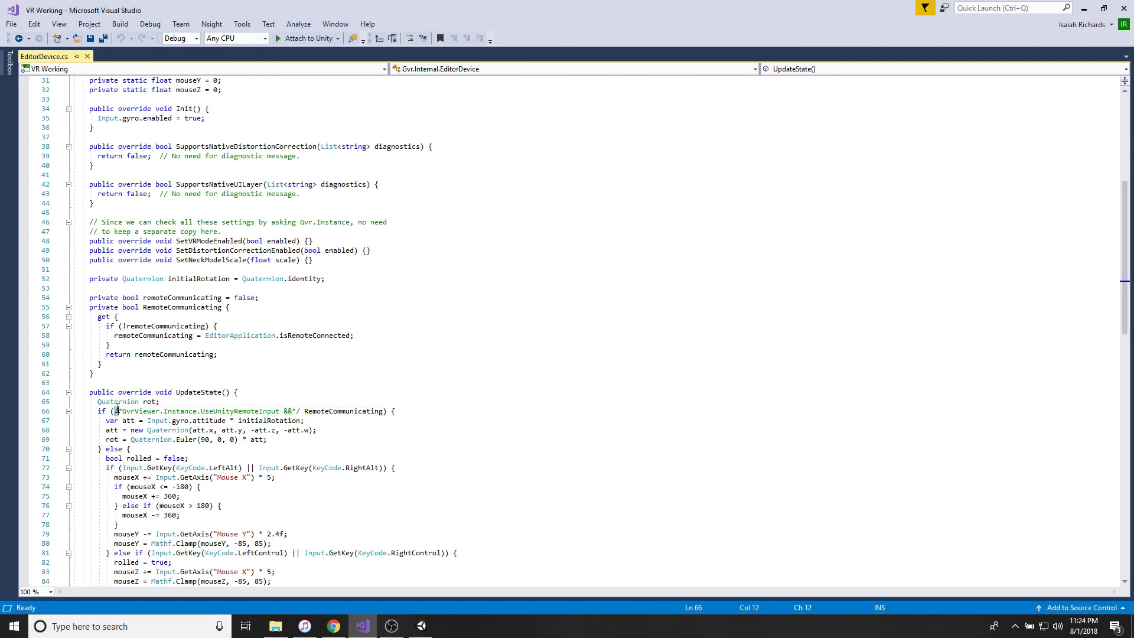
pyautogui.click(119, 412)
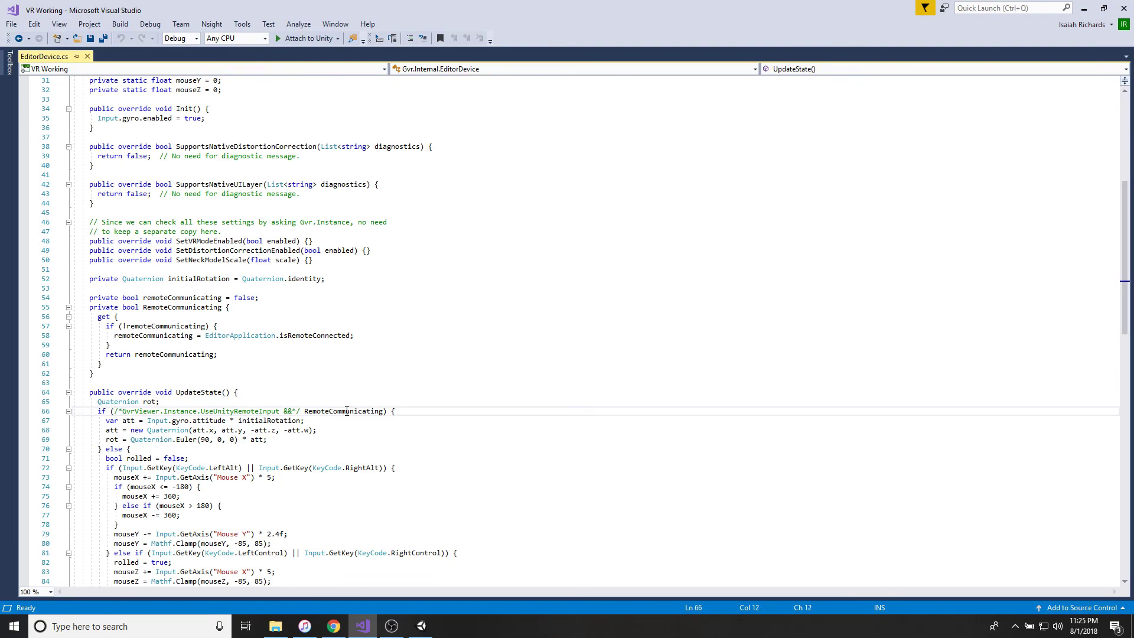
# Step: Check the closing comment mark on line 66, close EditorDevice.cs, and return to Unity
pyautogui.moveTo(297, 412); pyautogui.dragTo(296, 412)
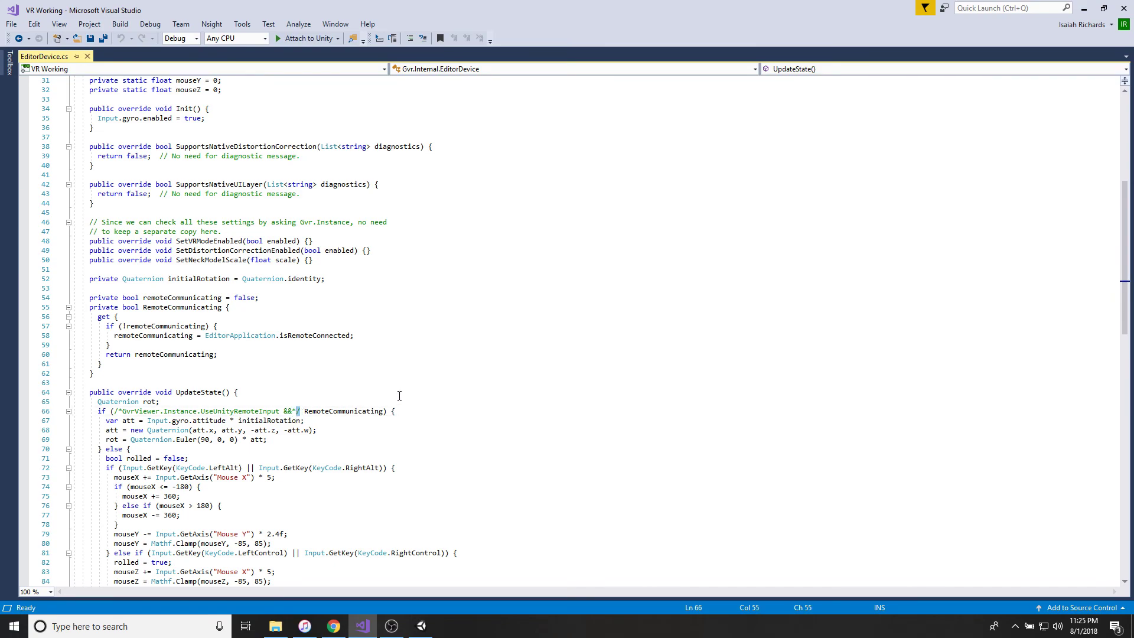
pyautogui.click(296, 412)
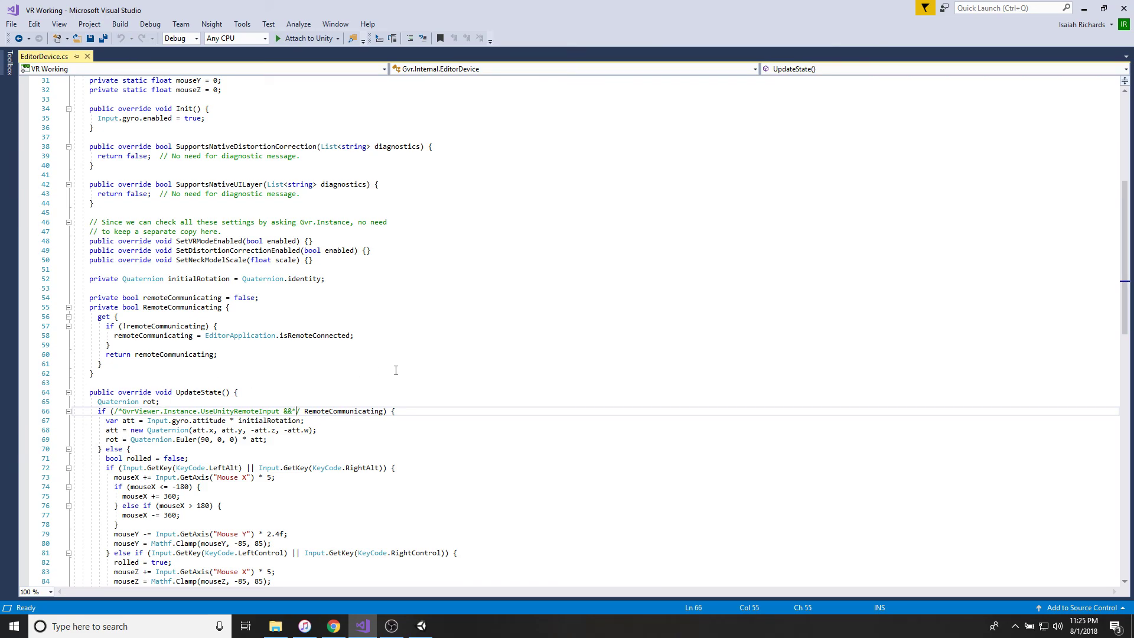
pyautogui.click(87, 56)
pyautogui.click(1084, 9)
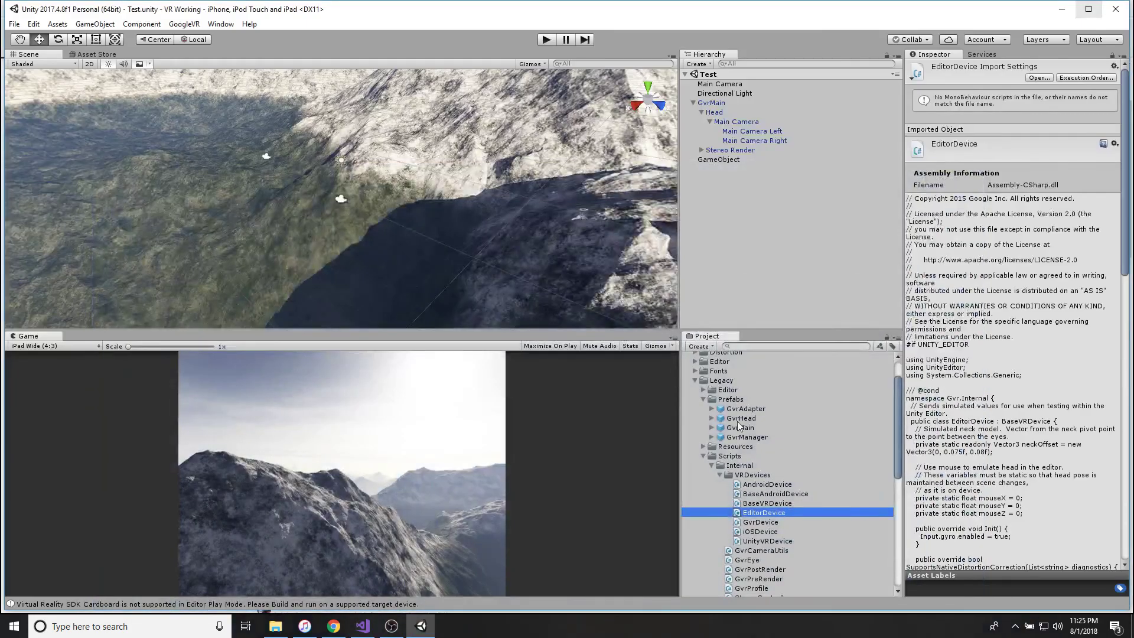
# Step: Attach the GyroscopeEnable script from the project assets to GameObject in the hierarchy and select that object
pyautogui.scroll(-2, 733, 469)
pyautogui.scroll(-10, 730, 464)
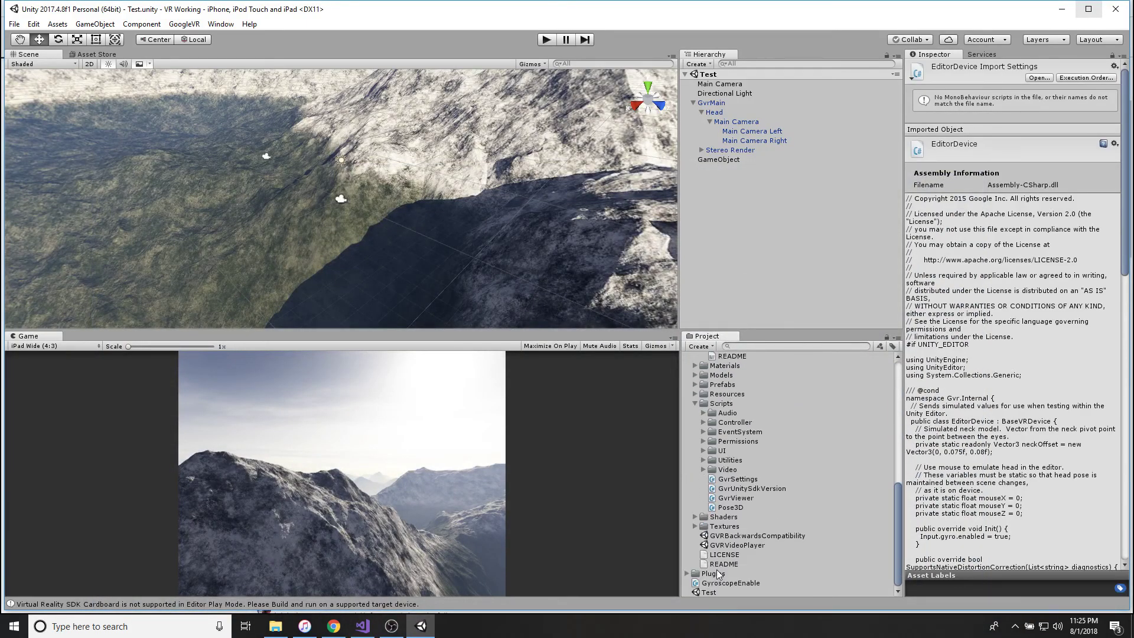
pyautogui.rightClick(727, 184)
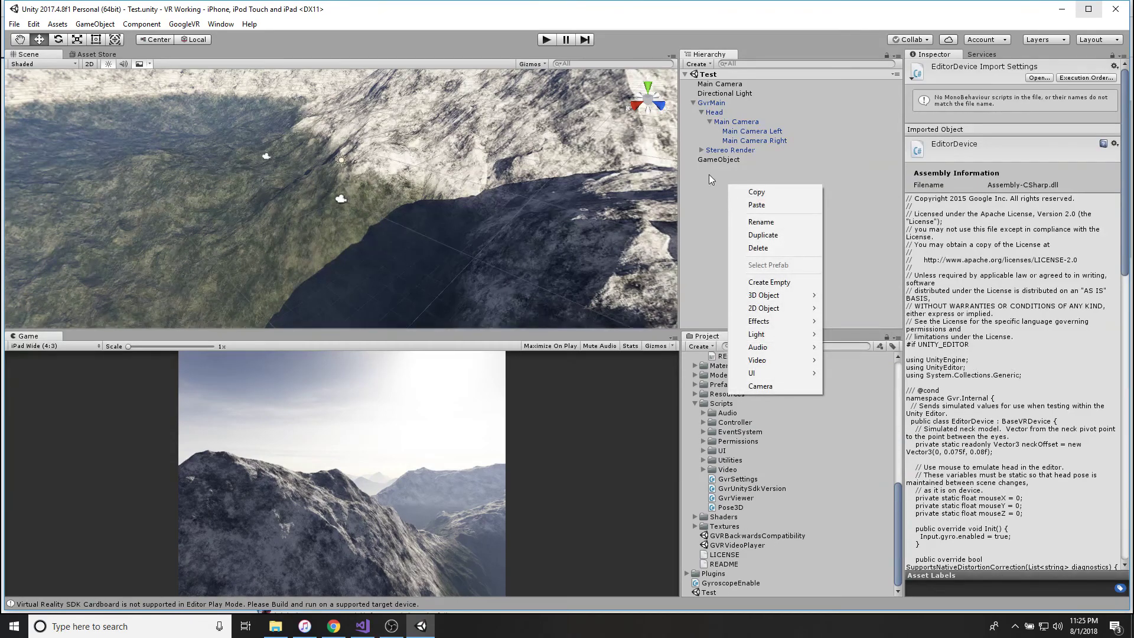
pyautogui.click(709, 175)
pyautogui.rightClick(709, 189)
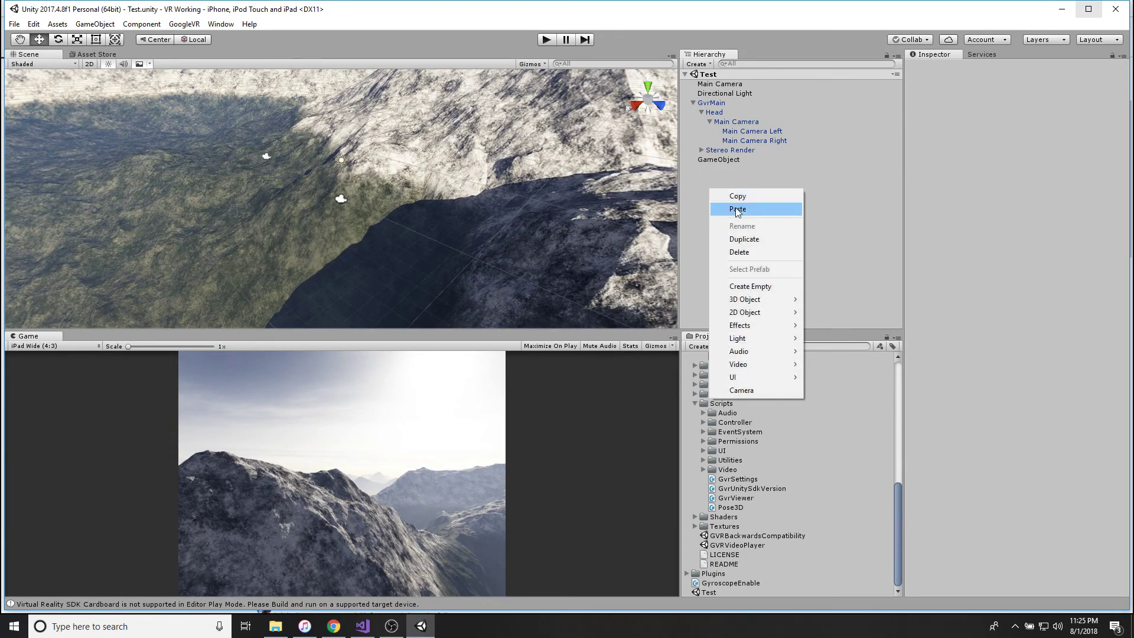
pyautogui.click(821, 242)
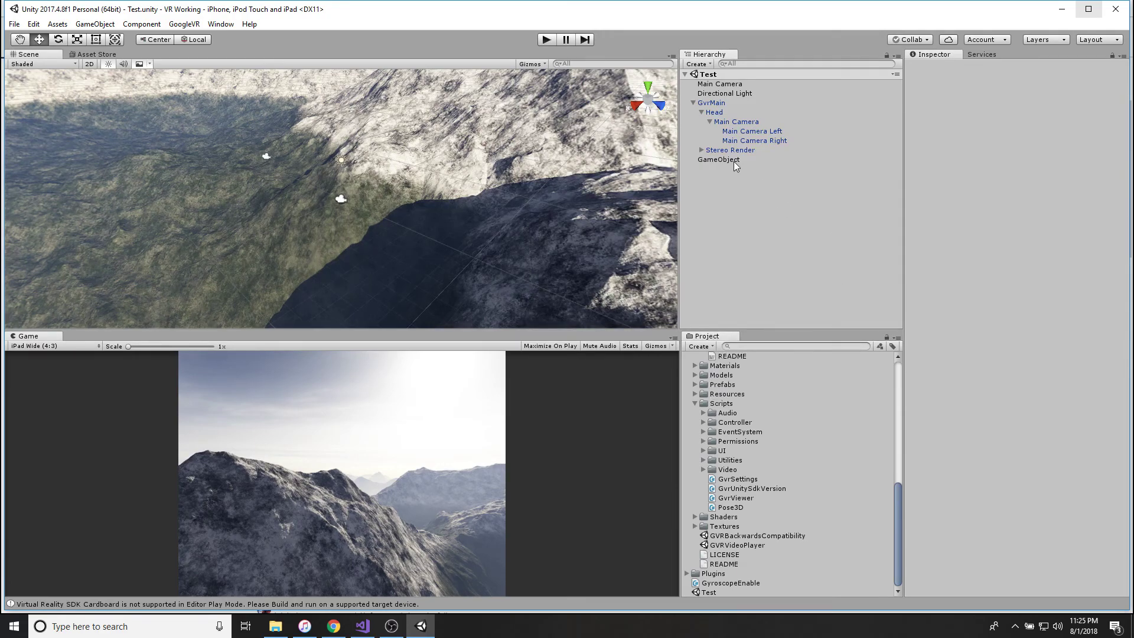
pyautogui.moveTo(721, 585); pyautogui.dragTo(719, 164)
pyautogui.click(718, 160)
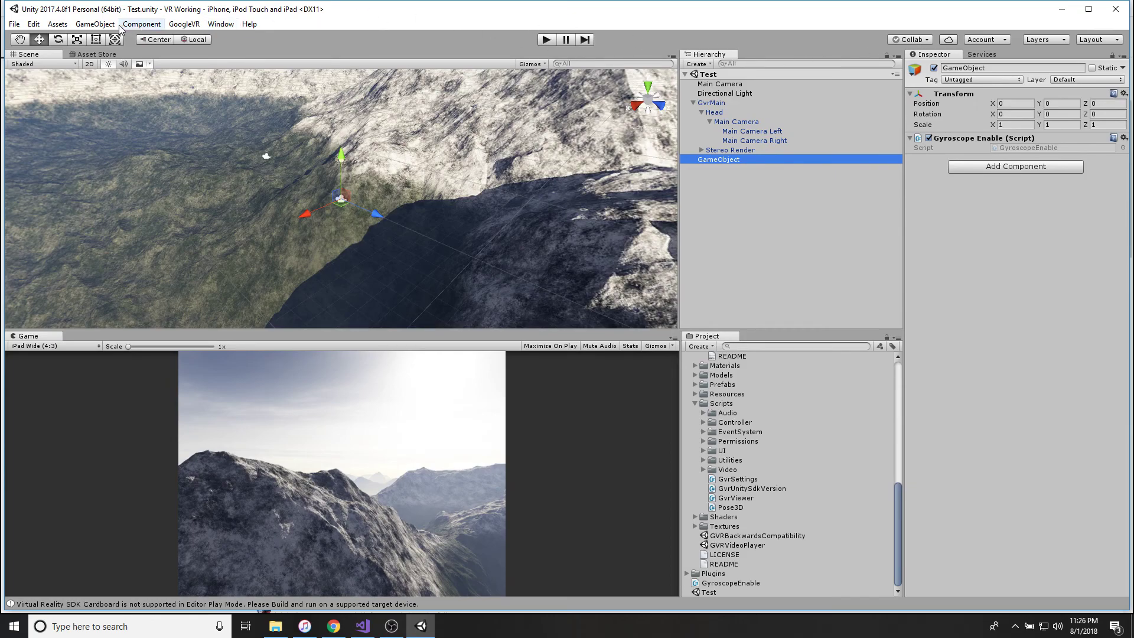
# Step: Open the project's Editor settings and set the Unity Remote device to Any iOS Device
pyautogui.click(33, 23)
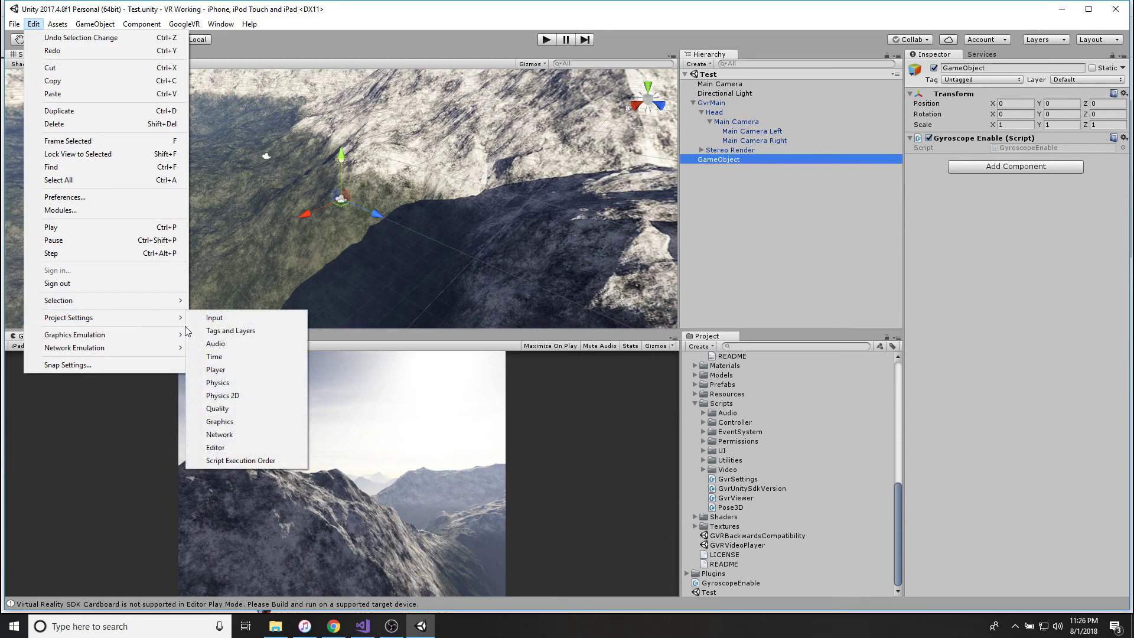
pyautogui.moveTo(160, 325)
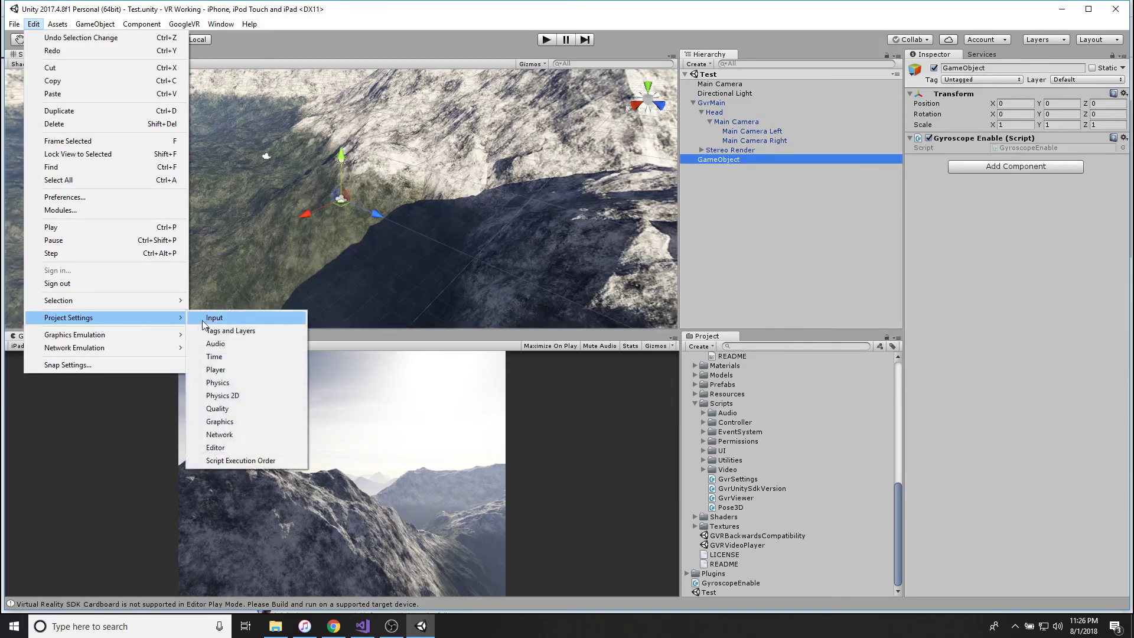
pyautogui.click(231, 447)
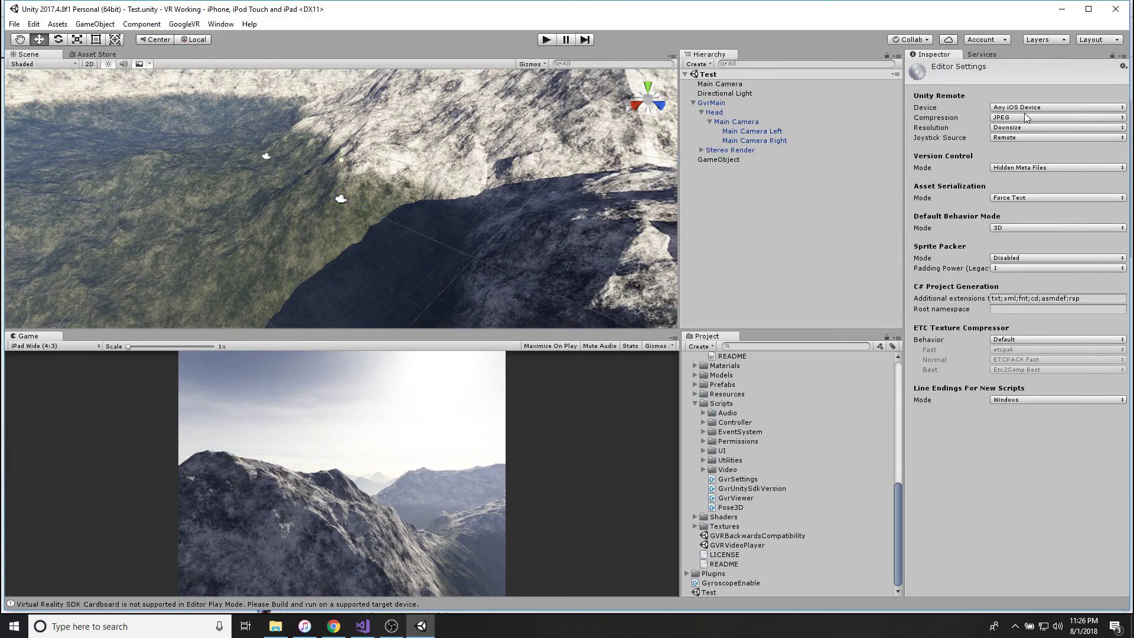
pyautogui.click(1026, 108)
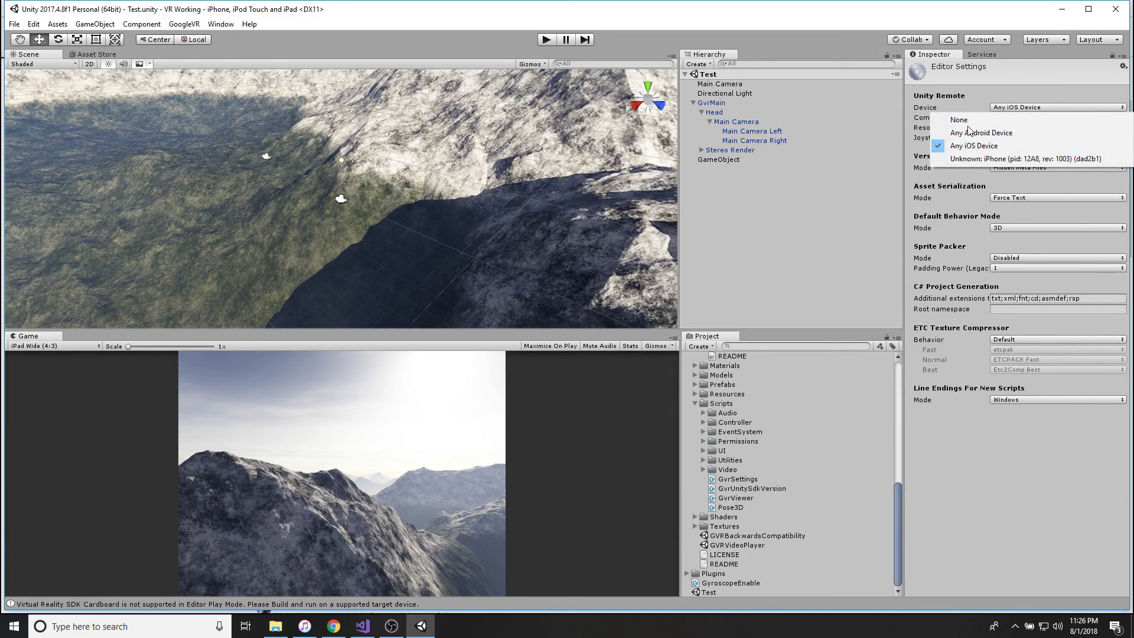
pyautogui.click(970, 146)
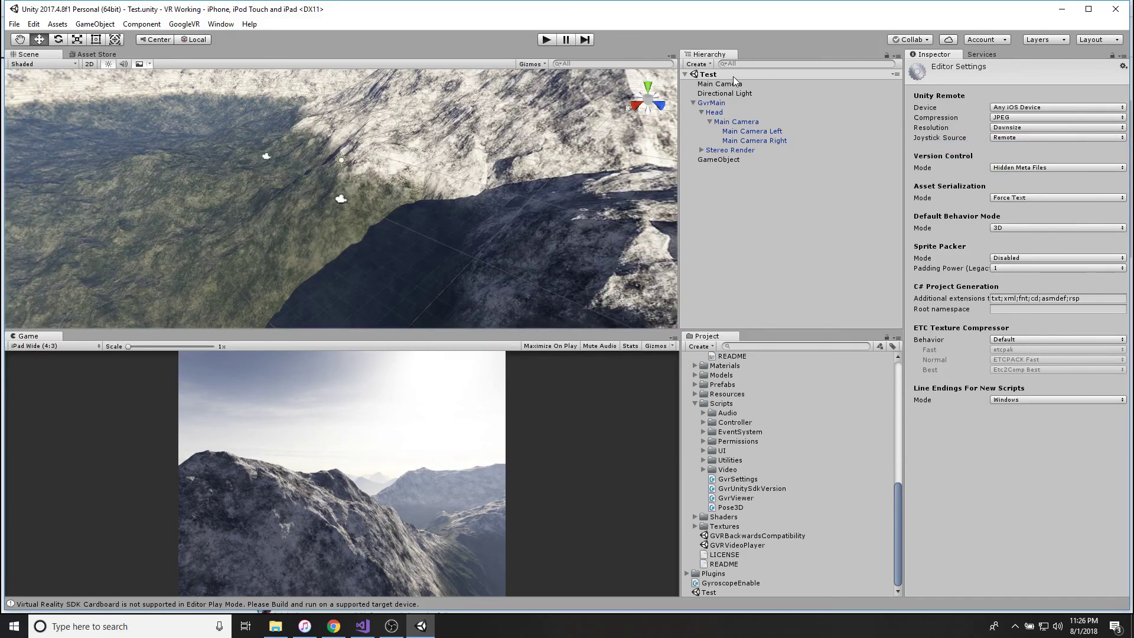
# Step: Open the iOS Player Settings from Build Settings and check Virtual Reality Supported and the Cardboard SDK under XR Settings
pyautogui.click(9, 28)
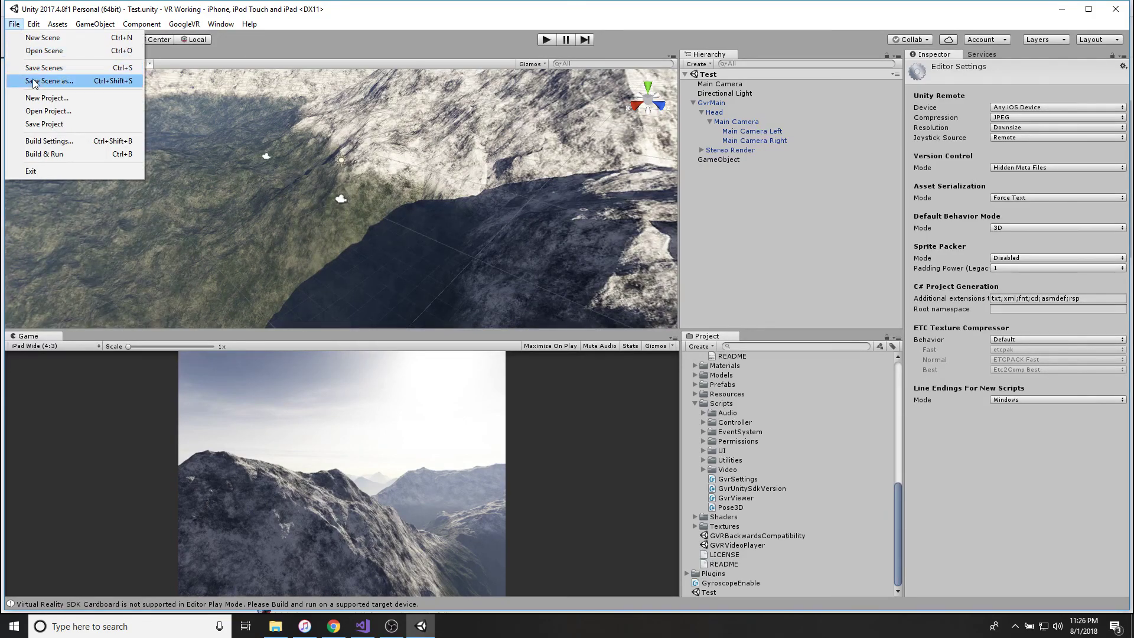
pyautogui.click(46, 141)
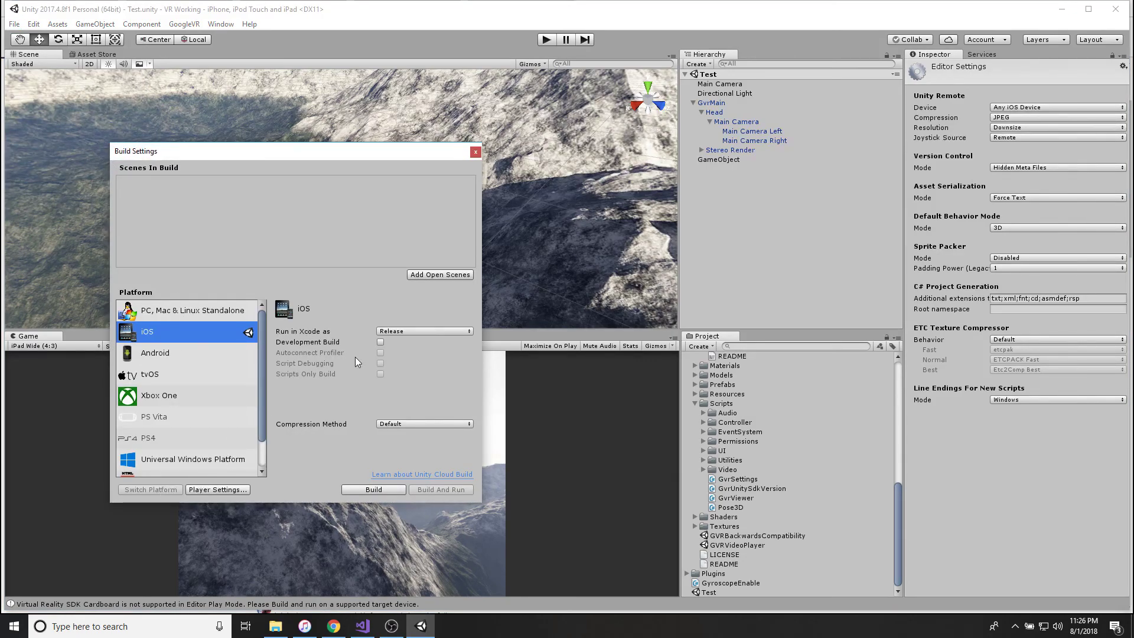
pyautogui.click(234, 495)
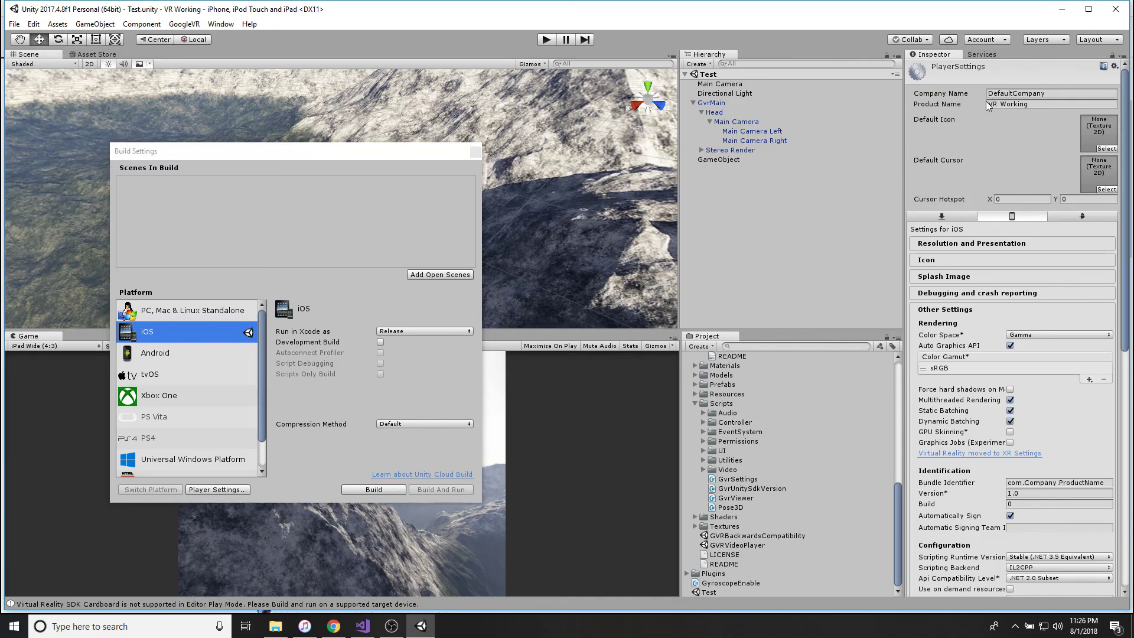
pyautogui.click(951, 312)
pyautogui.click(950, 328)
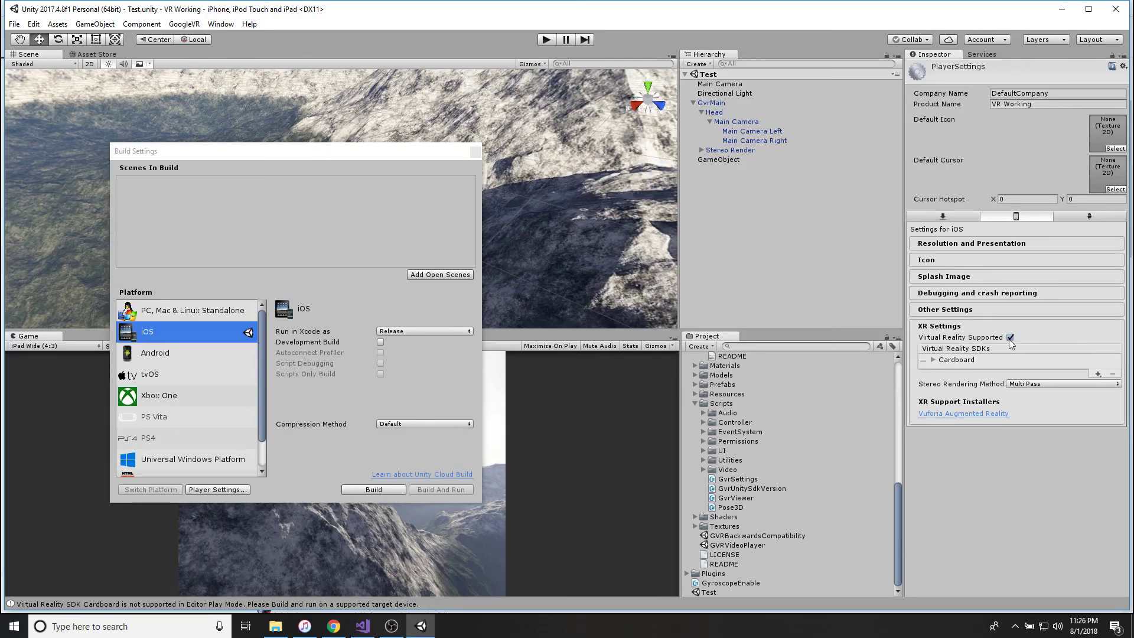
pyautogui.click(1098, 376)
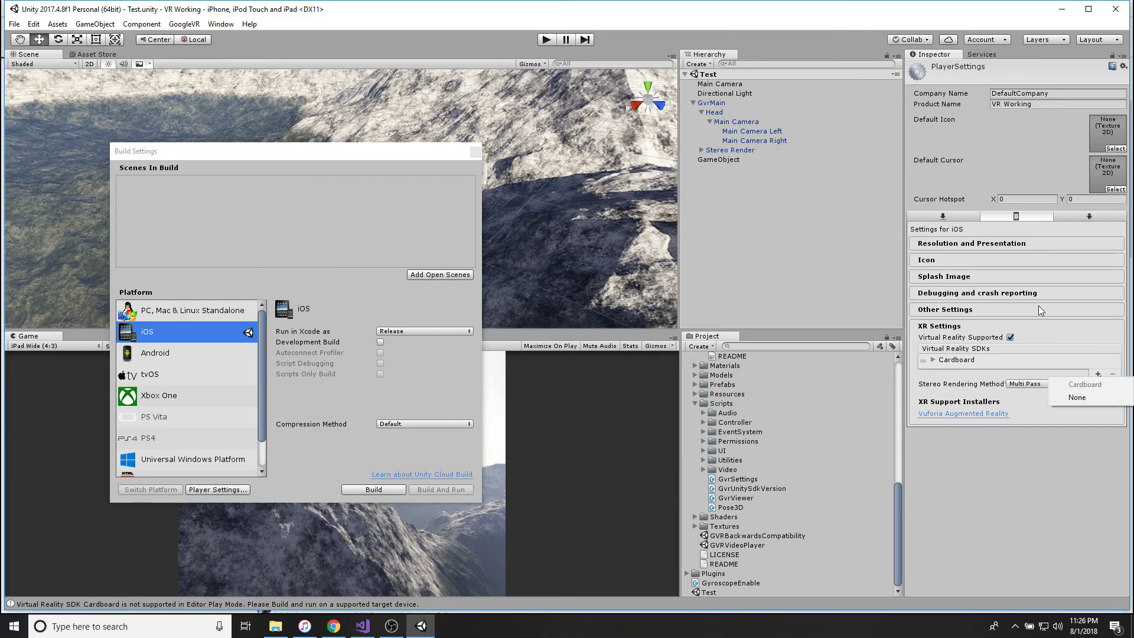
pyautogui.click(1036, 325)
pyautogui.click(1036, 325)
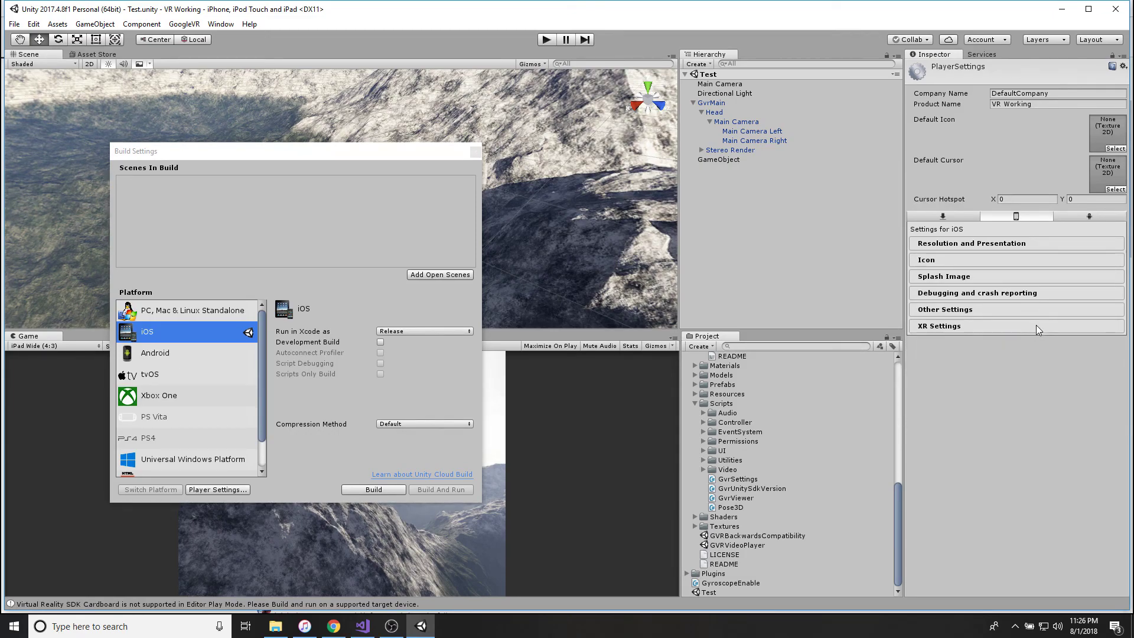
# Step: Review the iOS Other Settings in the Player Settings, including the Rendering, Identification and Configuration options
pyautogui.click(1004, 307)
pyautogui.scroll(-4, 1004, 330)
pyautogui.scroll(-3, 1003, 355)
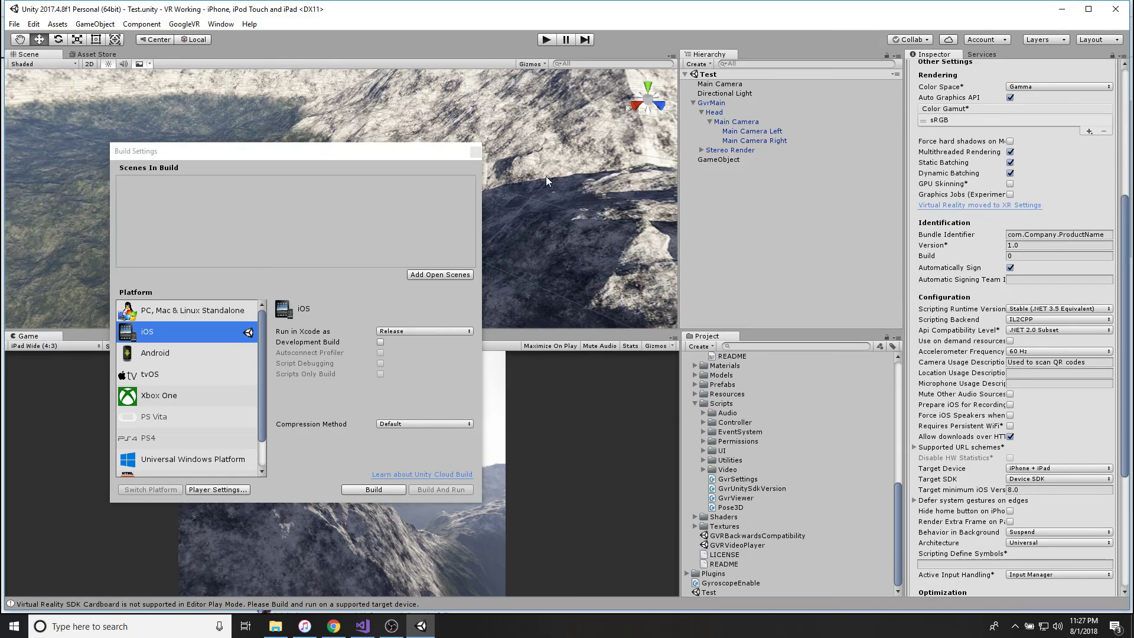
pyautogui.scroll(3, 813, 391)
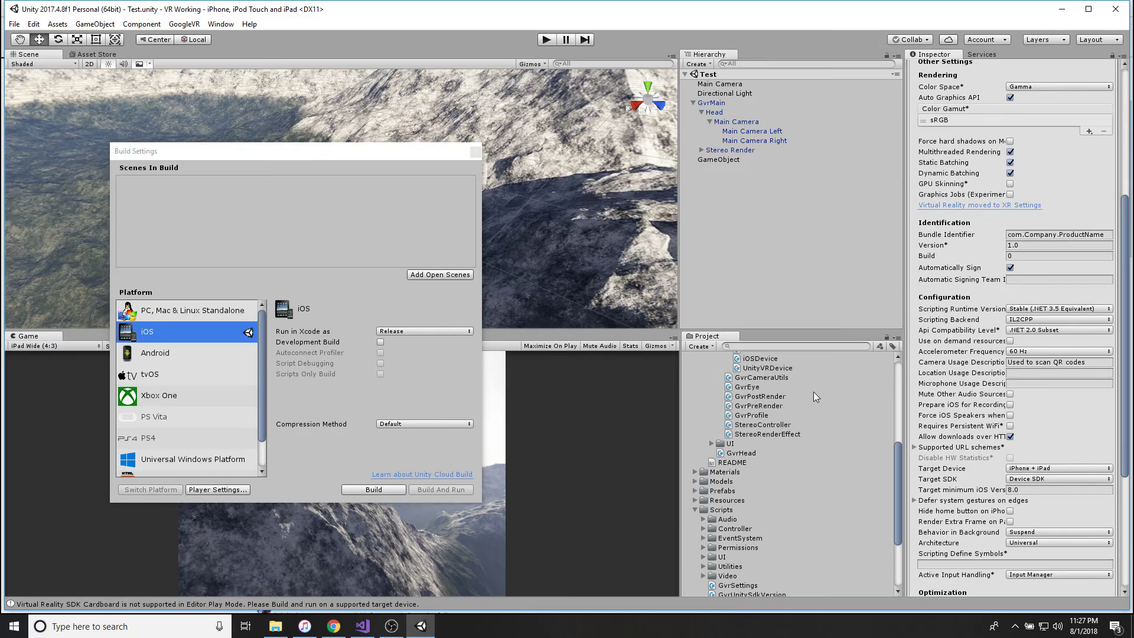
pyautogui.scroll(6, 1003, 295)
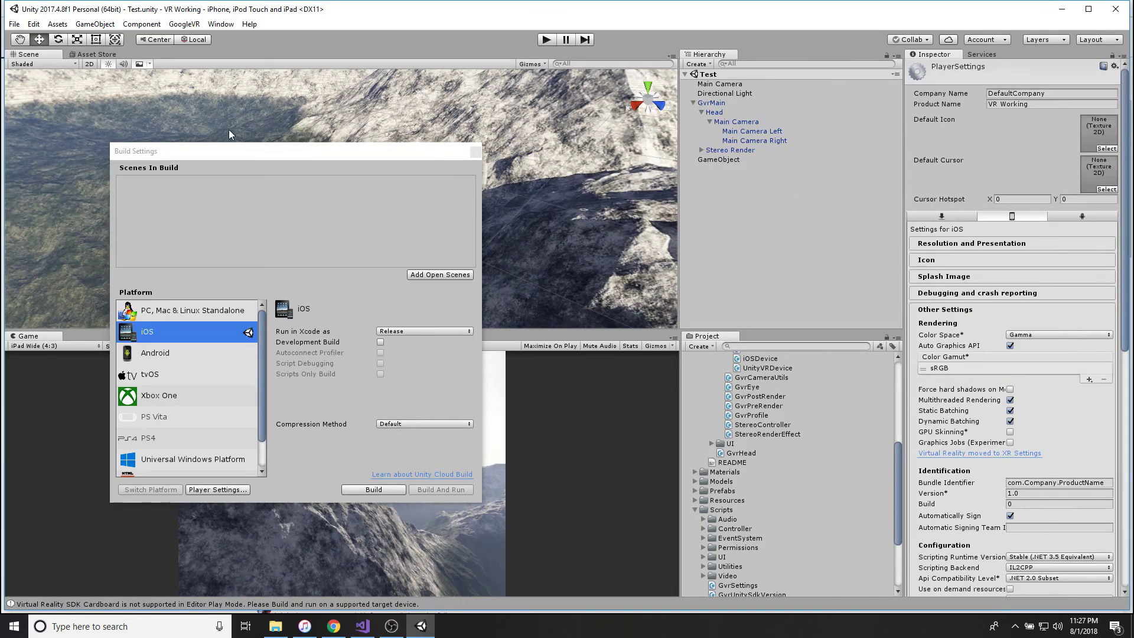
# Step: Close the Build Settings window and run the Test scene in Play mode
pyautogui.click(475, 152)
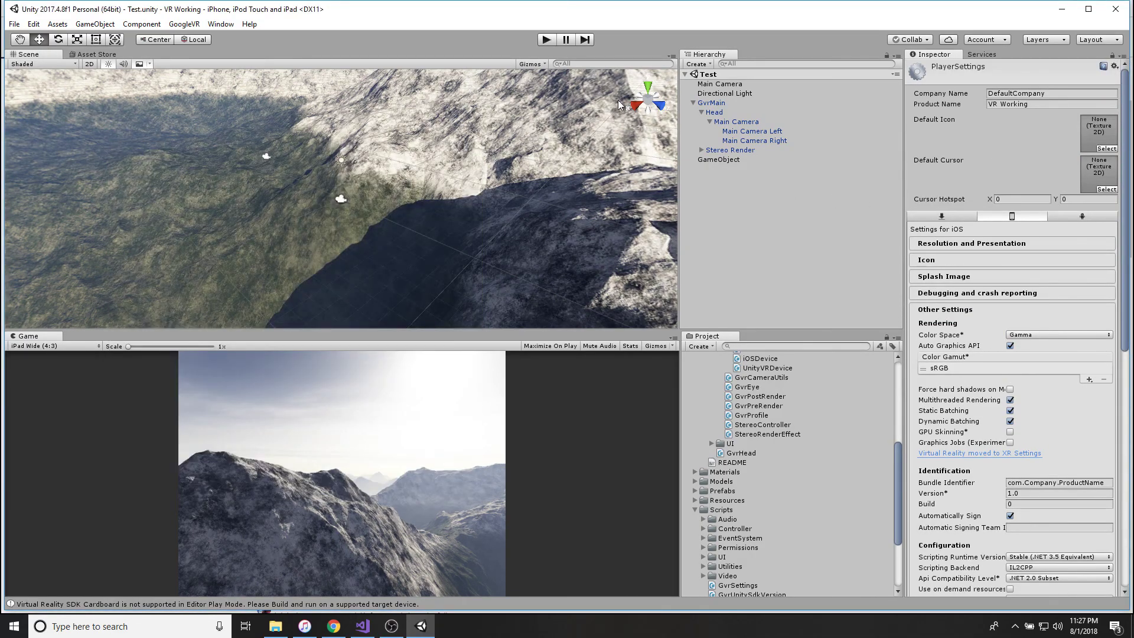
pyautogui.click(545, 43)
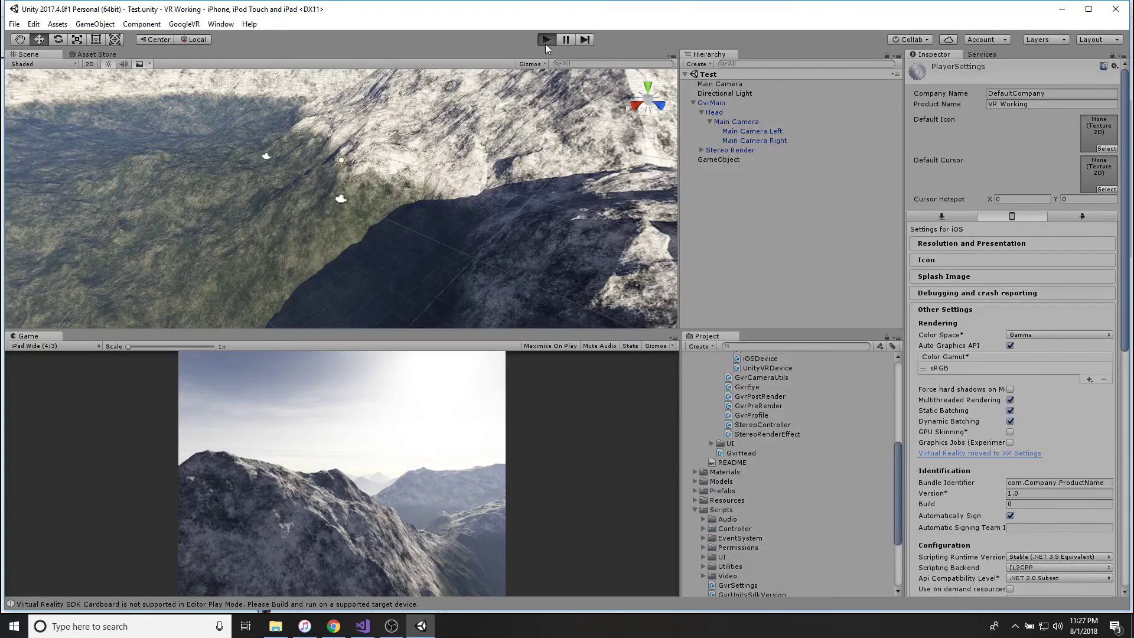